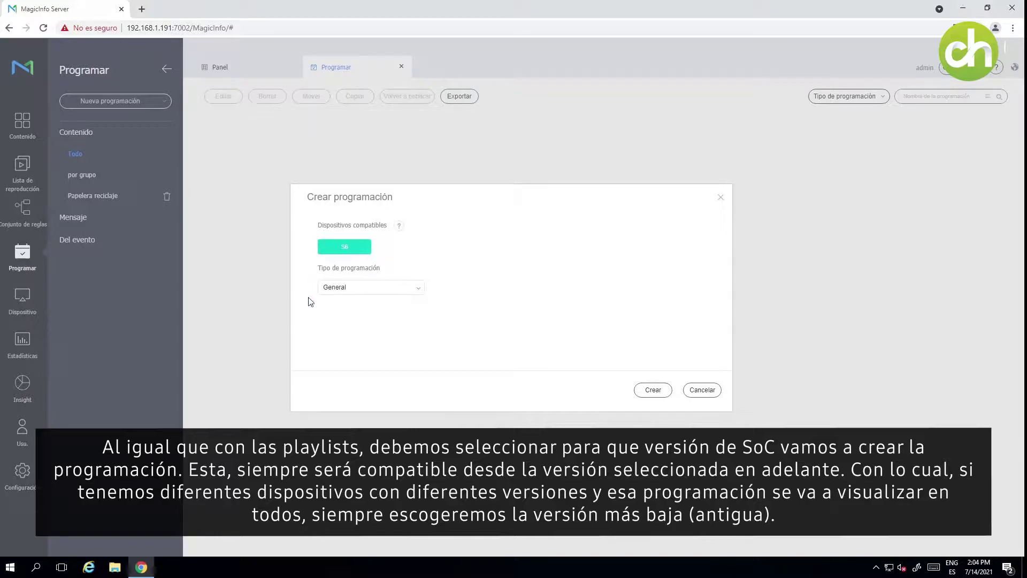
- Choose General as the programming type and create the new schedule
{"action": "left_click", "coordinate": [416, 292]}
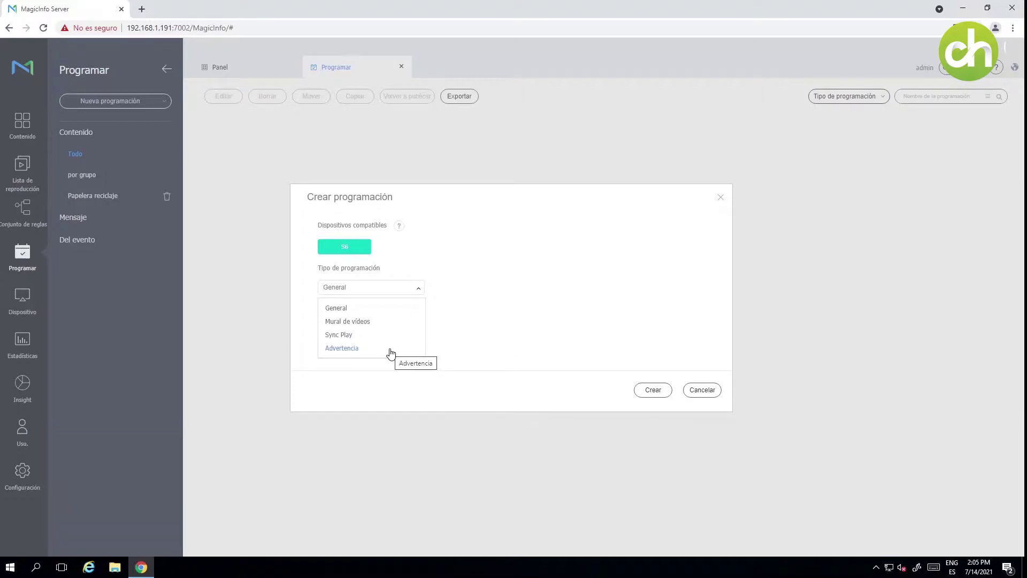
{"action": "left_click", "coordinate": [356, 309]}
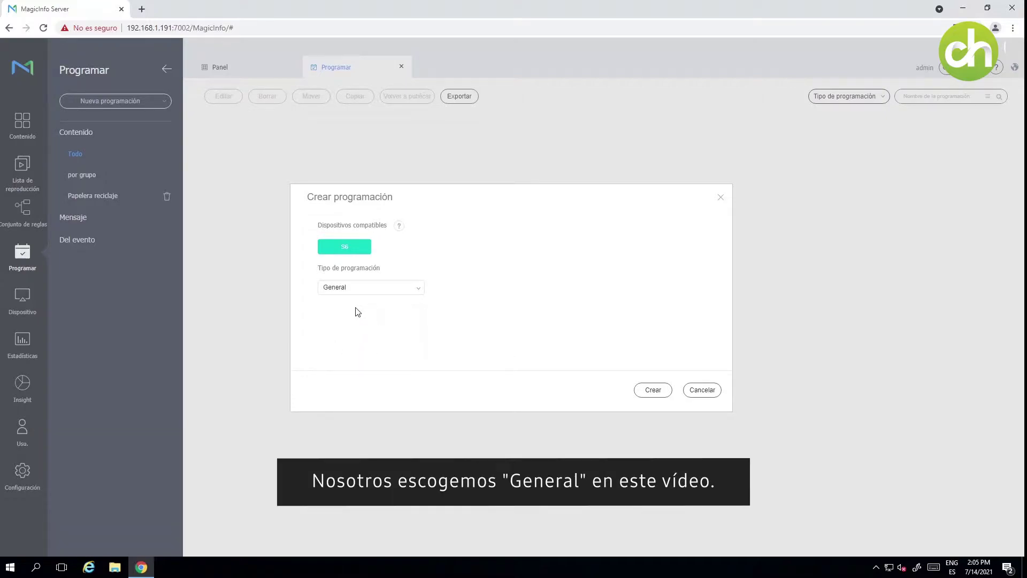
{"action": "left_click", "coordinate": [642, 394]}
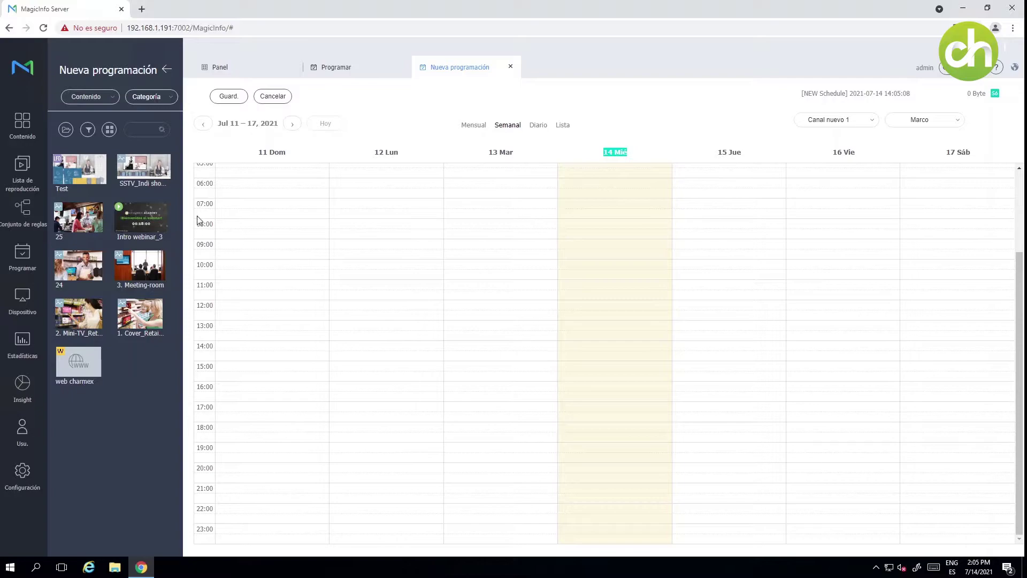
- Schedule SSTV_Indi shop_Hail salon.jpg from Wednesday 14 with no expiry date and 24-hour playback, and save the entry
{"action": "left_click_drag", "start_coordinate": [131, 169], "coordinate": [611, 381]}
{"action": "left_click", "coordinate": [640, 283]}
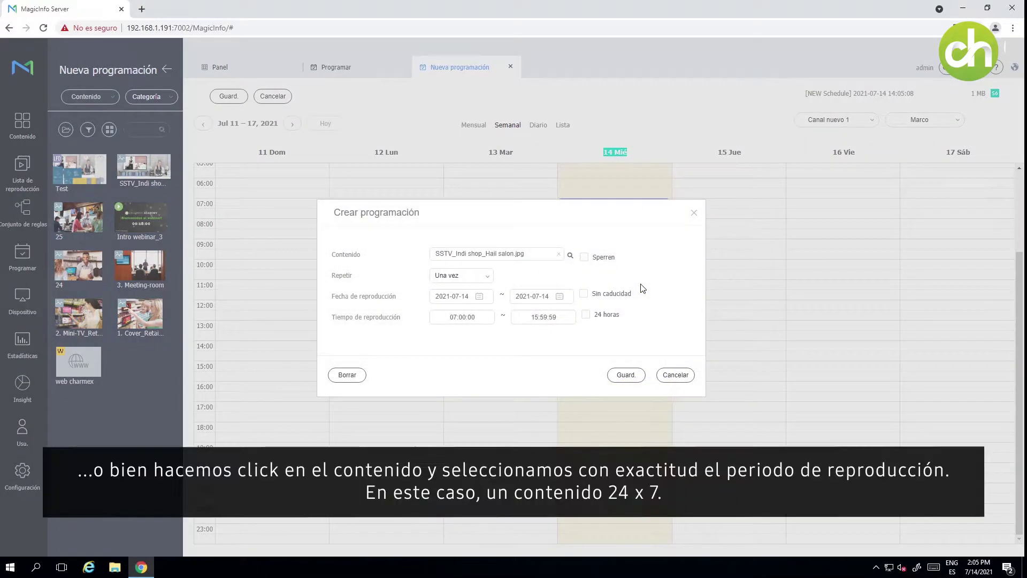
{"action": "left_click", "coordinate": [584, 294]}
{"action": "left_click", "coordinate": [586, 315]}
{"action": "left_click", "coordinate": [623, 375]}
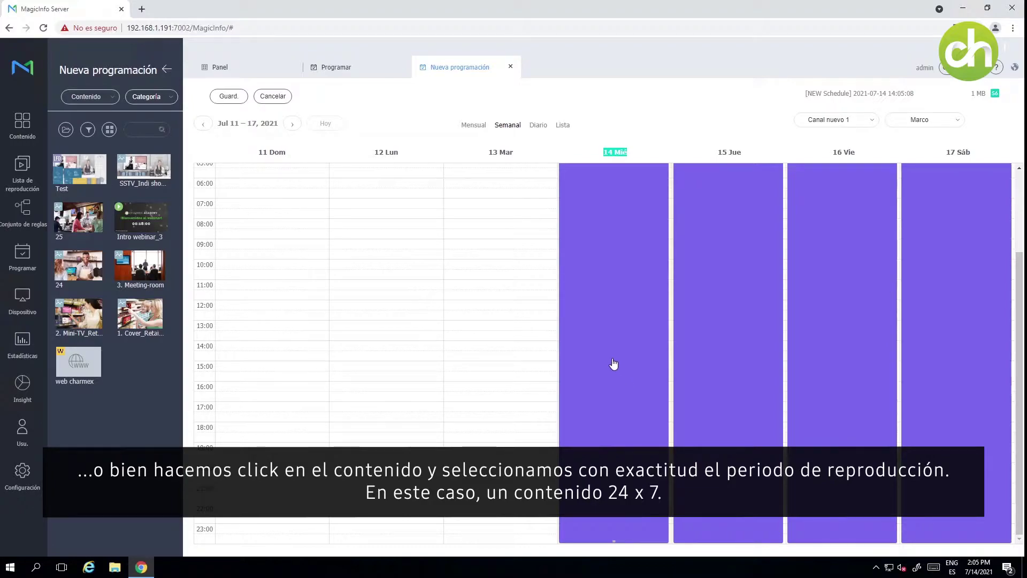
- Add the Test_PL playlist to Wednesday 14 from 07:00 and open its scheduling settings
{"action": "left_click_drag", "start_coordinate": [1021, 315], "coordinate": [1021, 313]}
{"action": "scroll", "coordinate": [1019, 311], "scroll_direction": "up", "scroll_amount": 2}
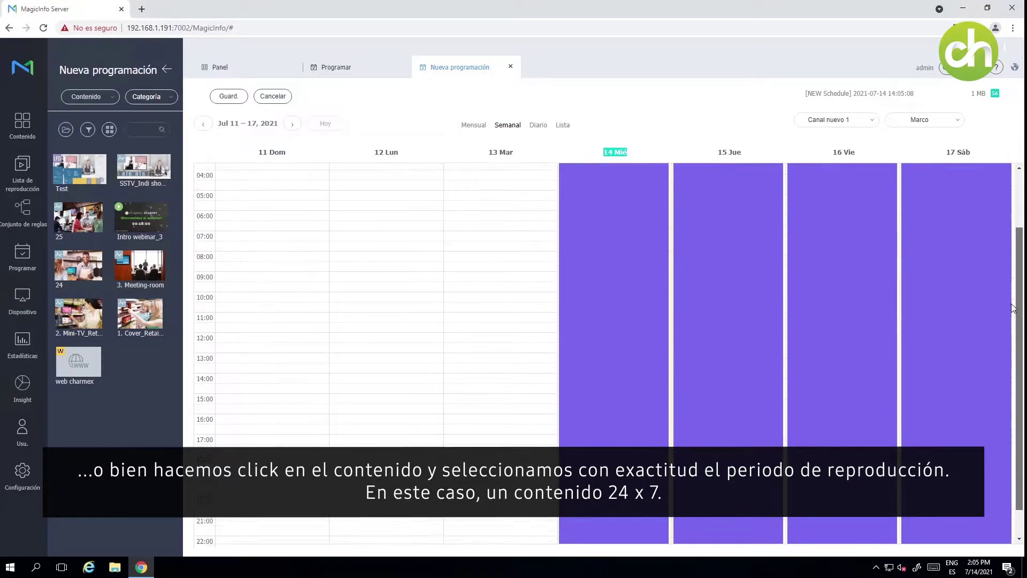
{"action": "scroll", "coordinate": [1013, 306], "scroll_direction": "down", "scroll_amount": 3}
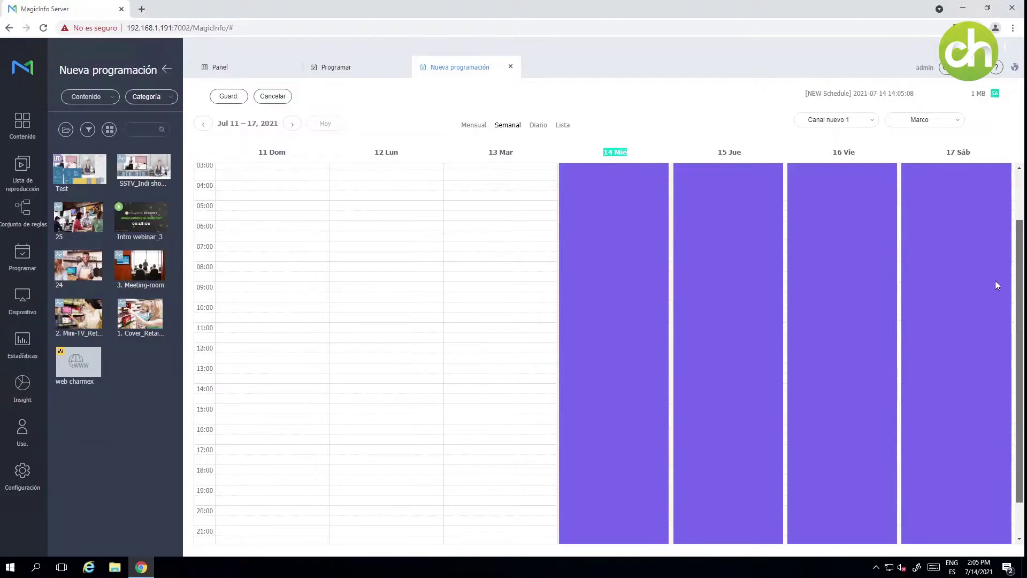
{"action": "scroll", "coordinate": [996, 281], "scroll_direction": "up", "scroll_amount": 10}
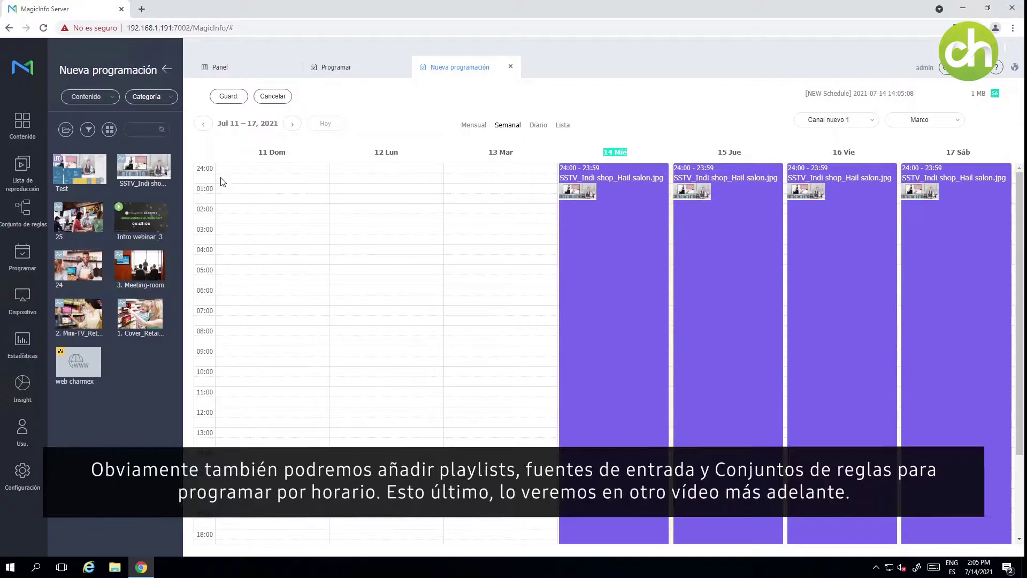
{"action": "left_click", "coordinate": [113, 102]}
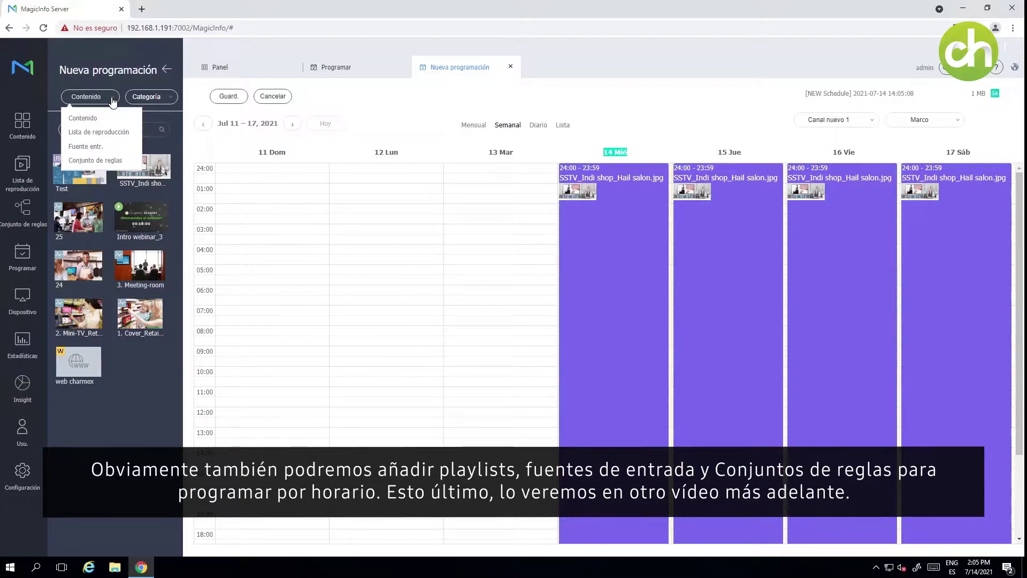
{"action": "left_click", "coordinate": [94, 134]}
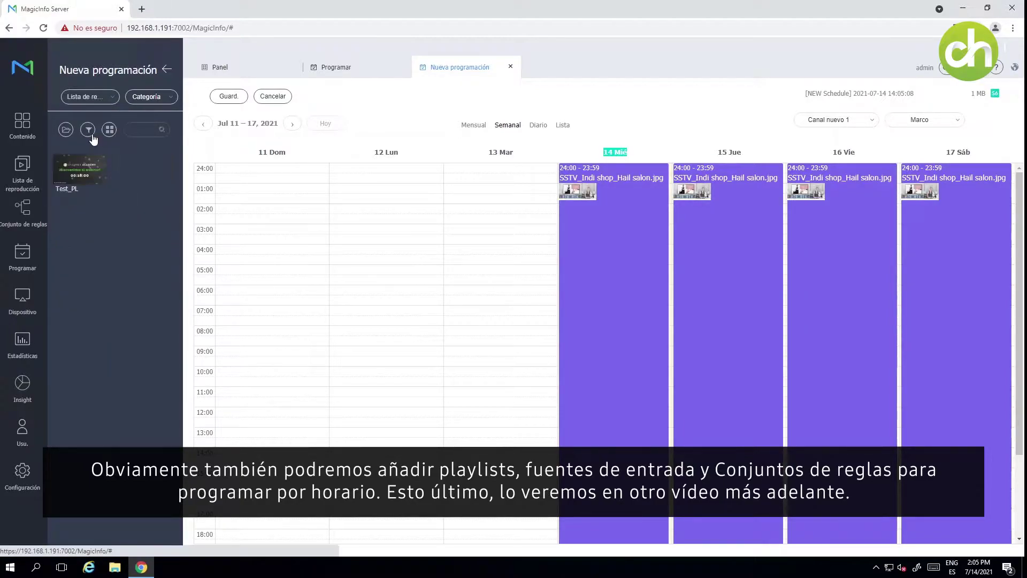
{"action": "left_click_drag", "start_coordinate": [78, 172], "coordinate": [622, 317]}
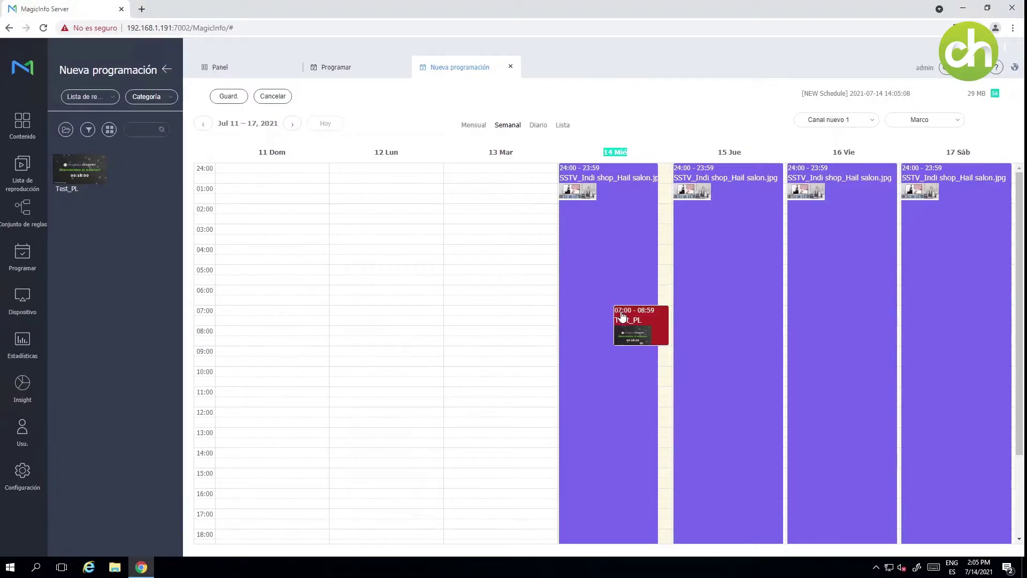
{"action": "double_click", "coordinate": [640, 321]}
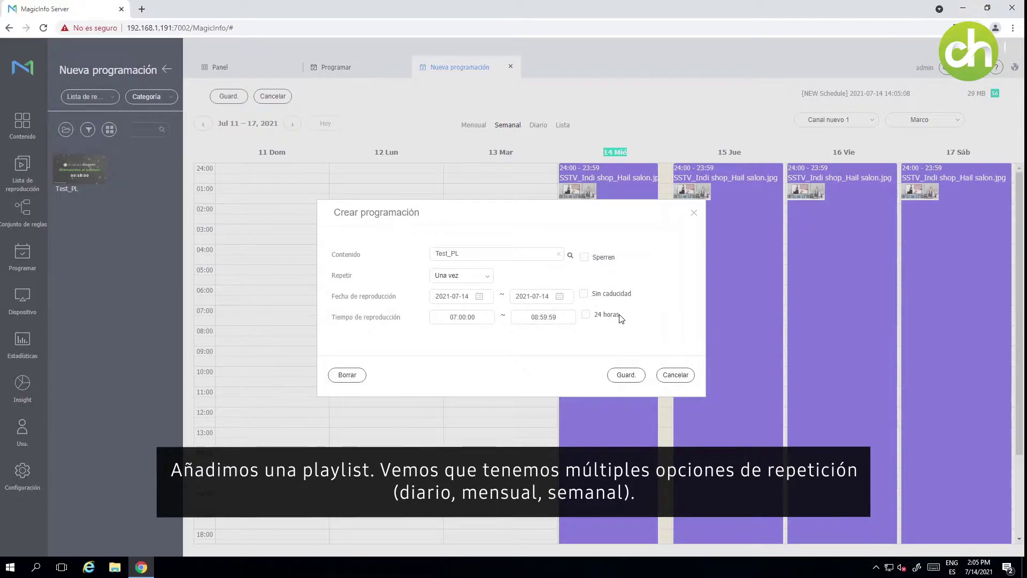
- Try the daily, weekly and monthly repetition options for the Test_PL playlist
{"action": "left_click", "coordinate": [486, 279]}
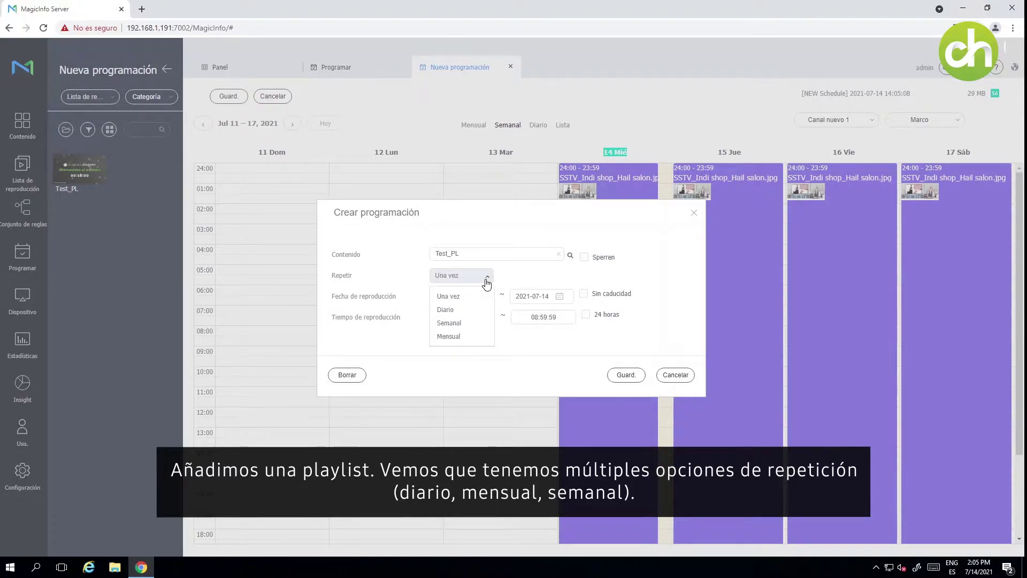
{"action": "left_click", "coordinate": [459, 311]}
{"action": "left_click", "coordinate": [461, 275]}
{"action": "left_click", "coordinate": [459, 322]}
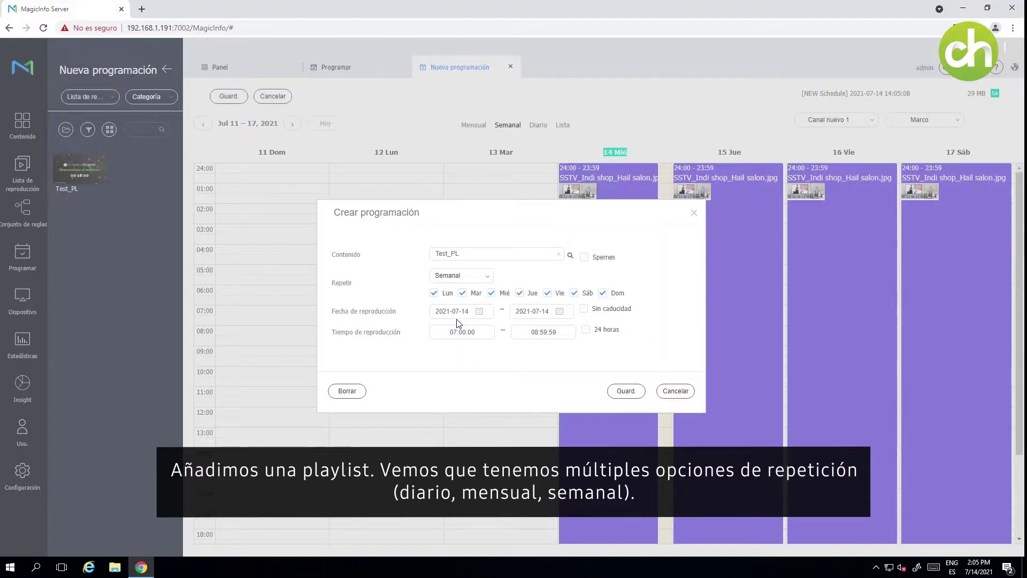
{"action": "left_click", "coordinate": [466, 276]}
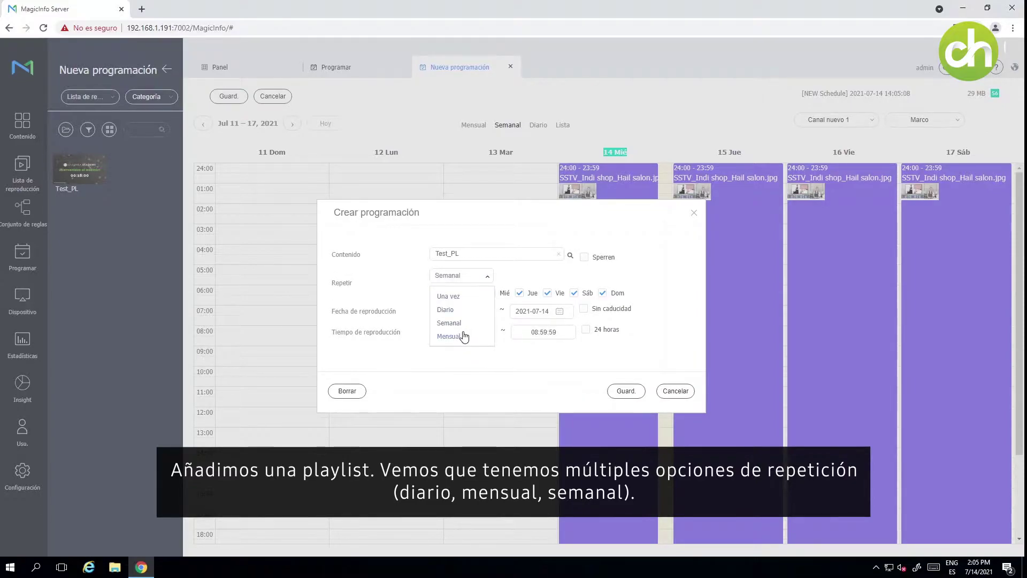
{"action": "left_click", "coordinate": [462, 335]}
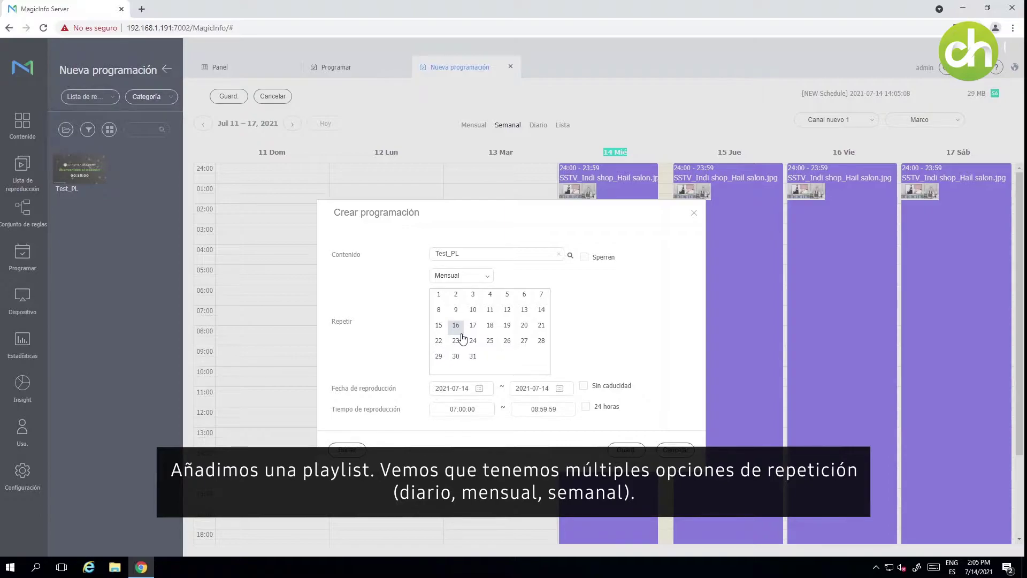
- Set the Test_PL playlist to repeat weekly on Monday, Wednesday and Friday only
{"action": "left_click", "coordinate": [476, 276]}
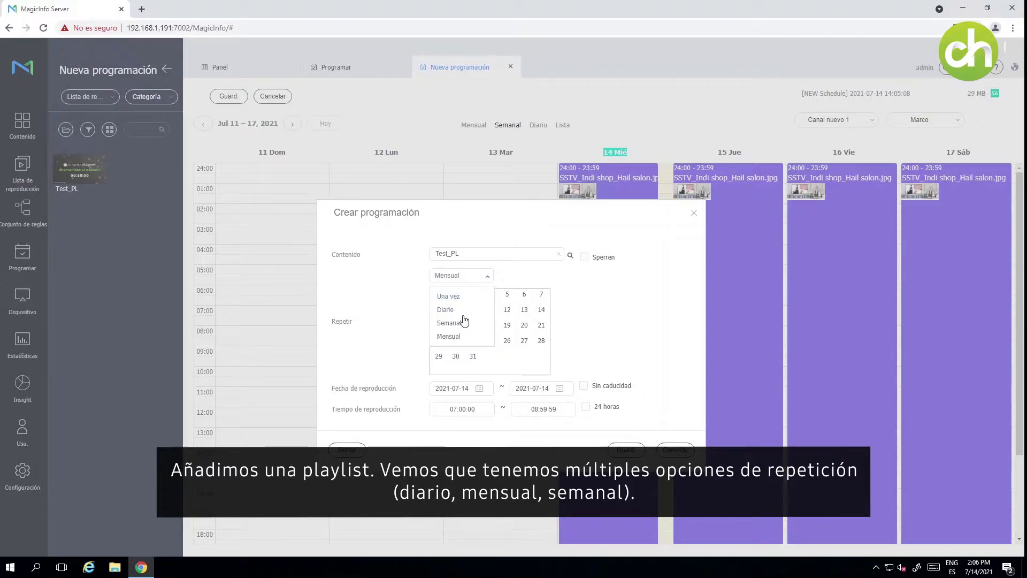
{"action": "left_click", "coordinate": [463, 321]}
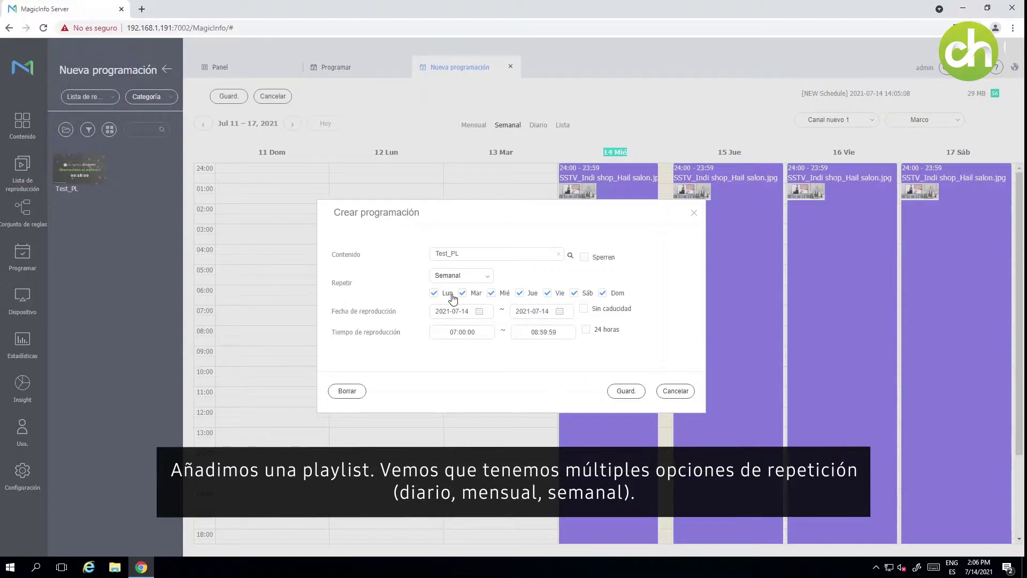
{"action": "left_click", "coordinate": [463, 293]}
{"action": "left_click", "coordinate": [518, 295]}
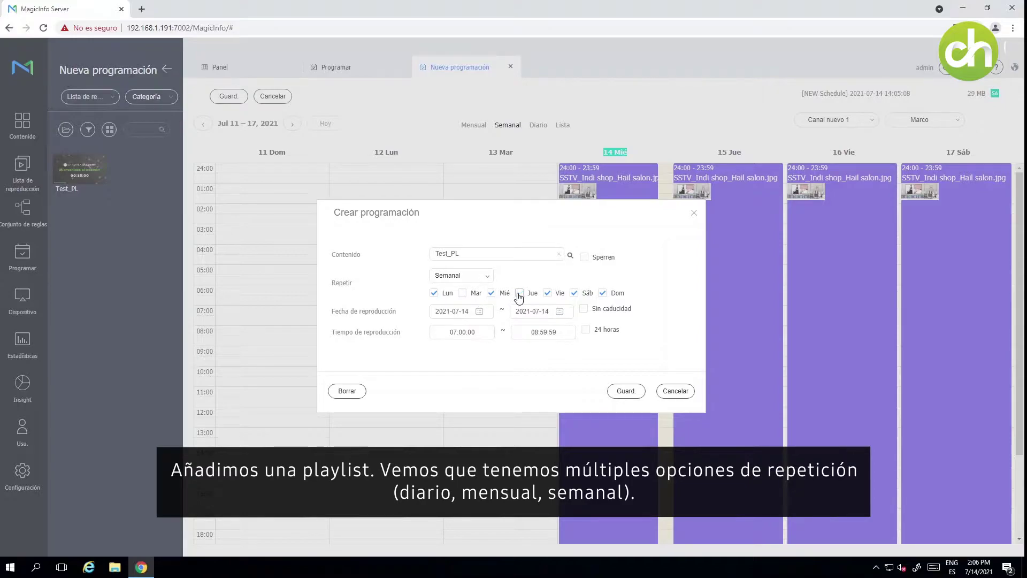
{"action": "left_click", "coordinate": [574, 294]}
{"action": "left_click", "coordinate": [602, 294]}
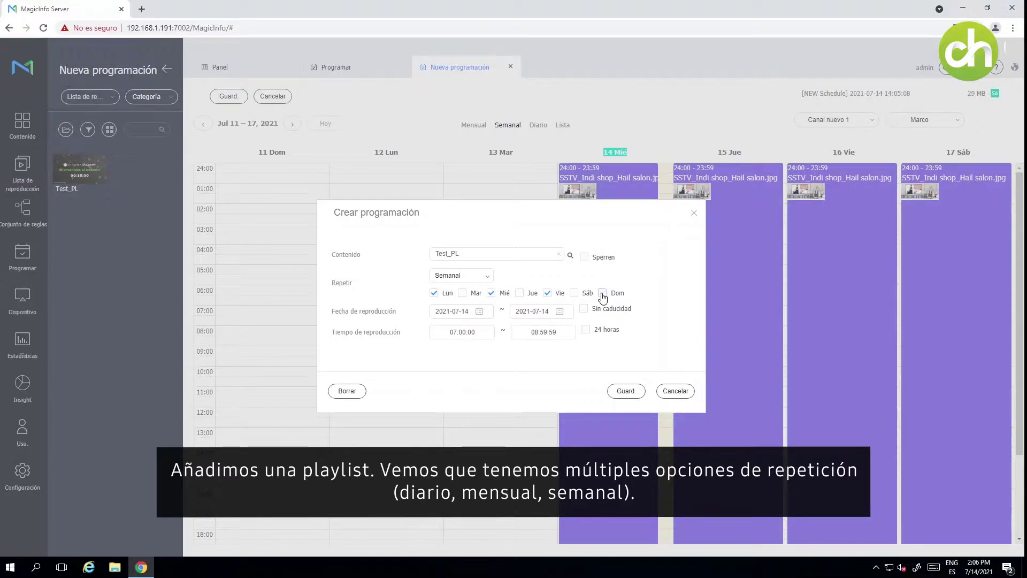
- Set the playlist's playback end date to 2021-07-31 and save the entry
{"action": "left_click", "coordinate": [559, 311]}
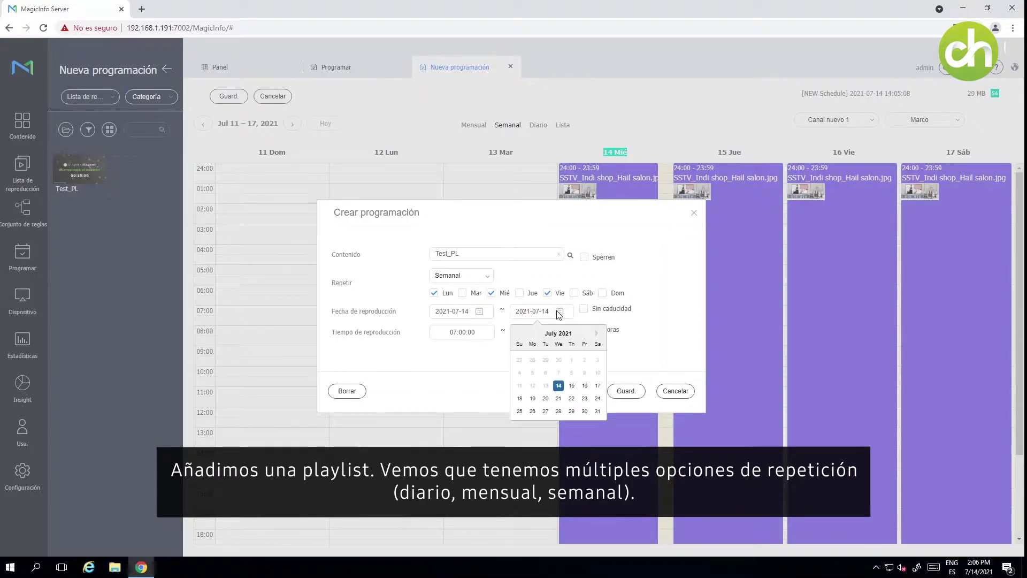
{"action": "left_click", "coordinate": [596, 411]}
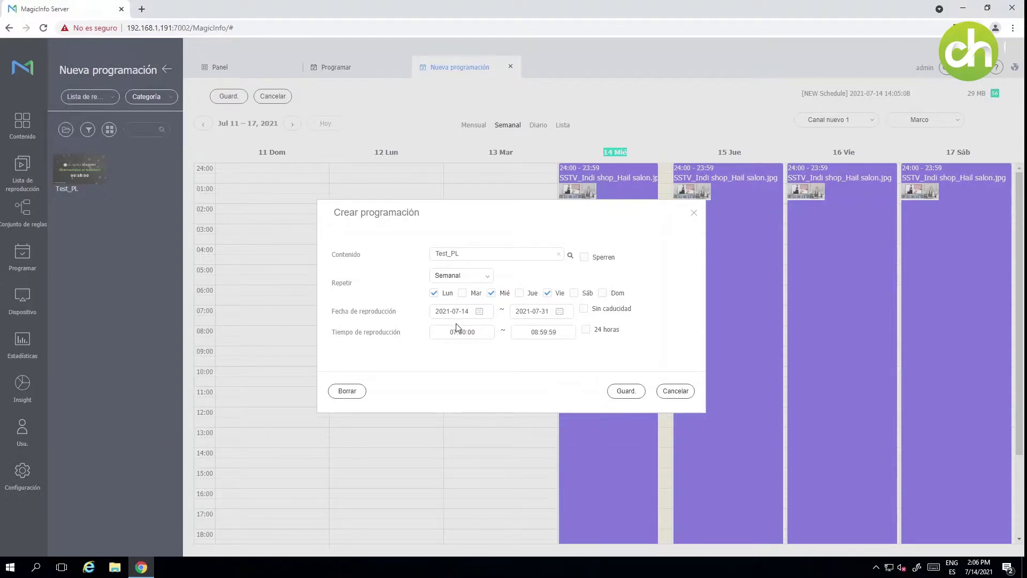
{"action": "left_click", "coordinate": [619, 392]}
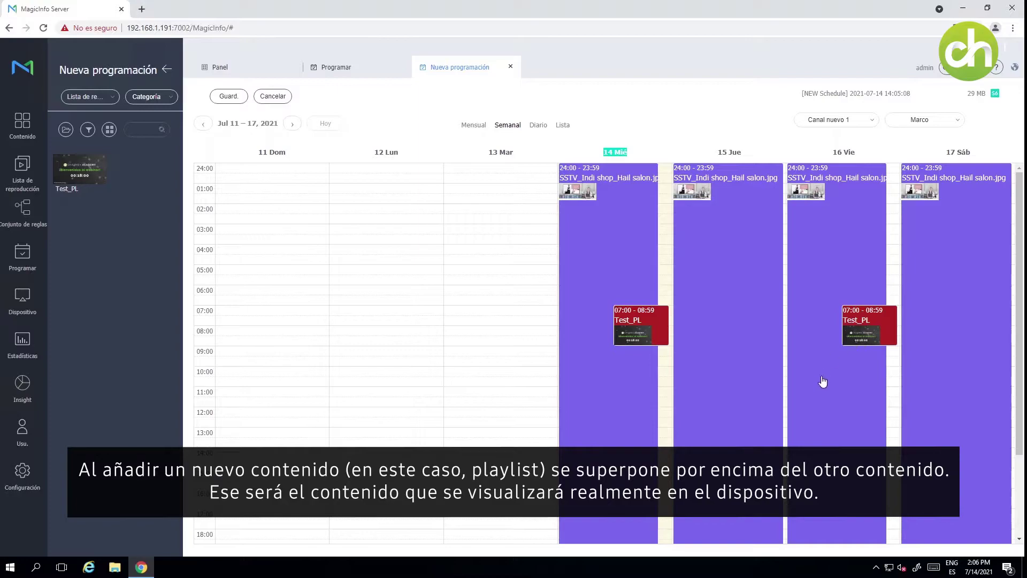
- Try bringing the SSTV_Indi shop image above Test_PL on Friday 16, and restore the playlist to the front
{"action": "right_click", "coordinate": [852, 397]}
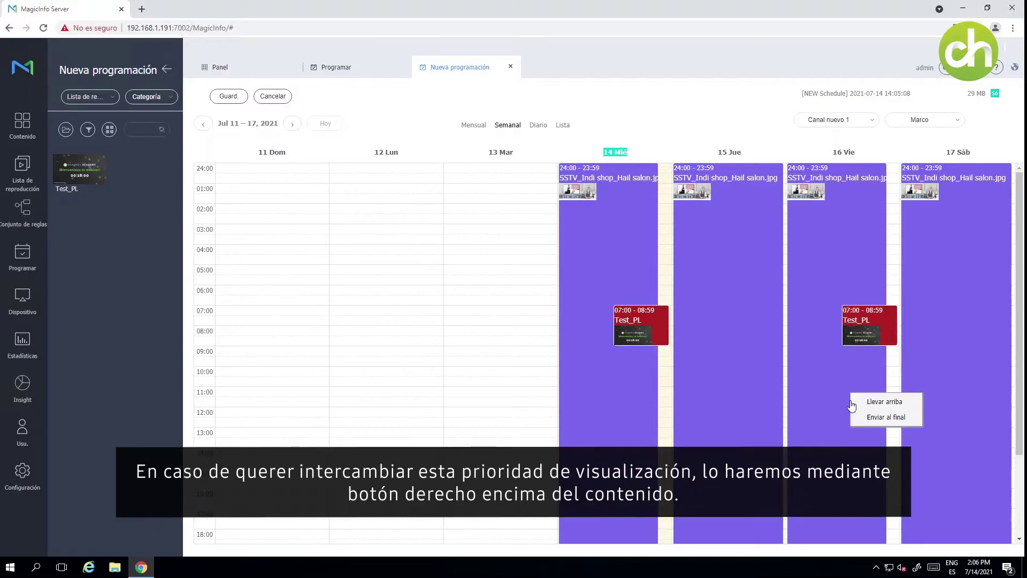
{"action": "left_click", "coordinate": [871, 420]}
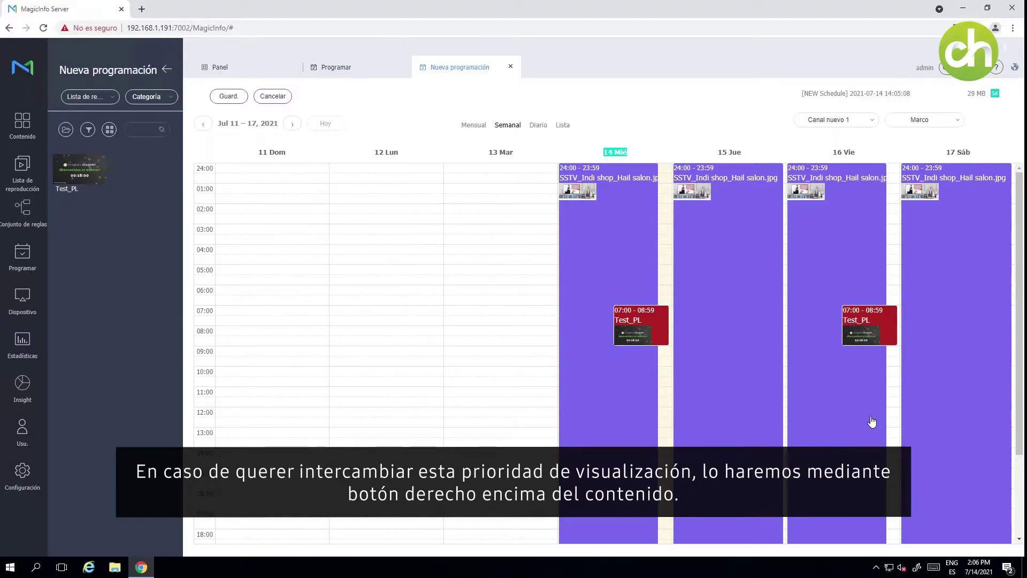
{"action": "right_click", "coordinate": [872, 422]}
{"action": "left_click", "coordinate": [885, 433]}
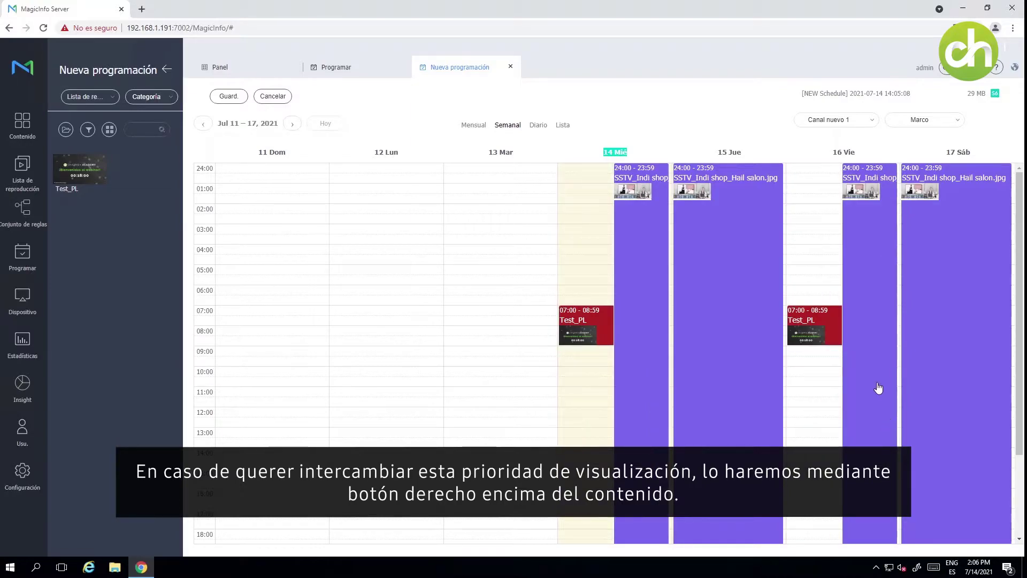
{"action": "right_click", "coordinate": [837, 336]}
{"action": "left_click", "coordinate": [854, 334]}
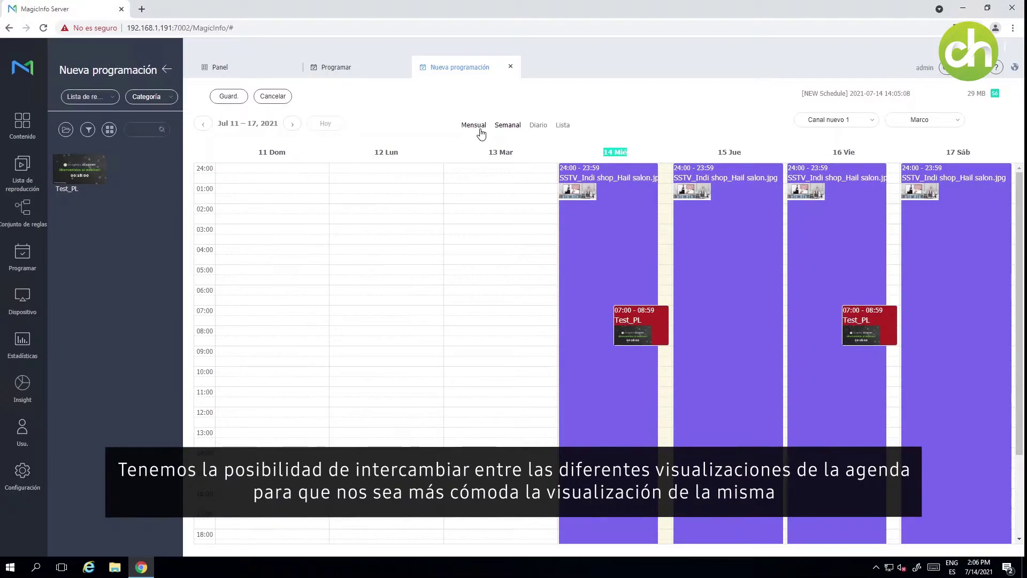
- Review the schedule in the monthly view for July and August 2021, returning to July
{"action": "left_click", "coordinate": [480, 129]}
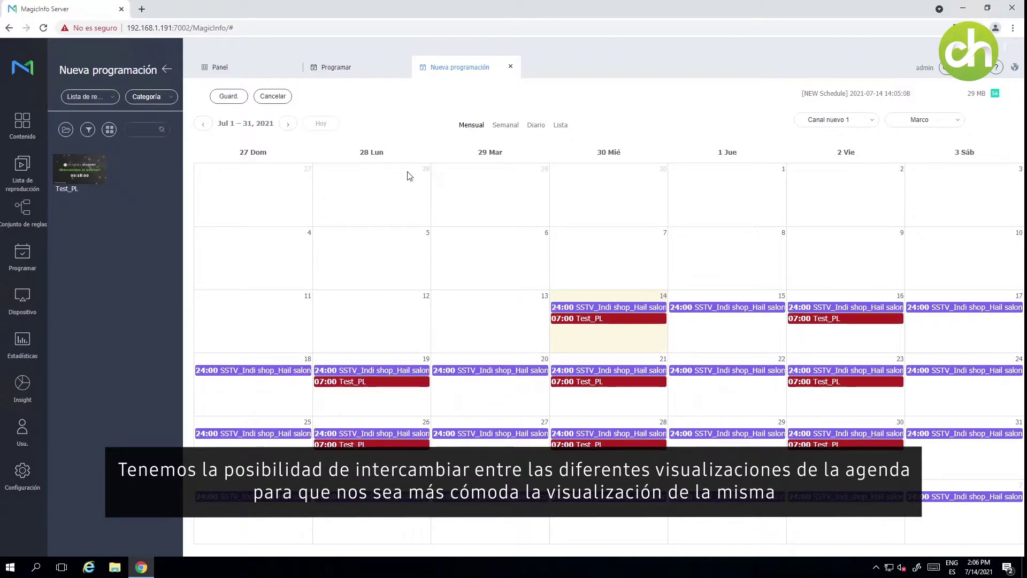
{"action": "left_click", "coordinate": [286, 127]}
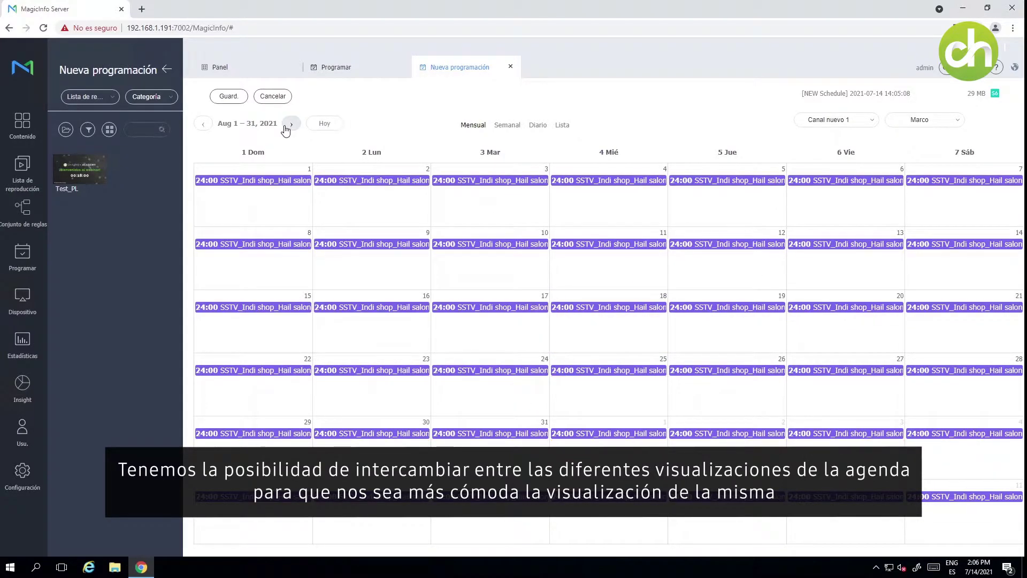
{"action": "left_click", "coordinate": [204, 125]}
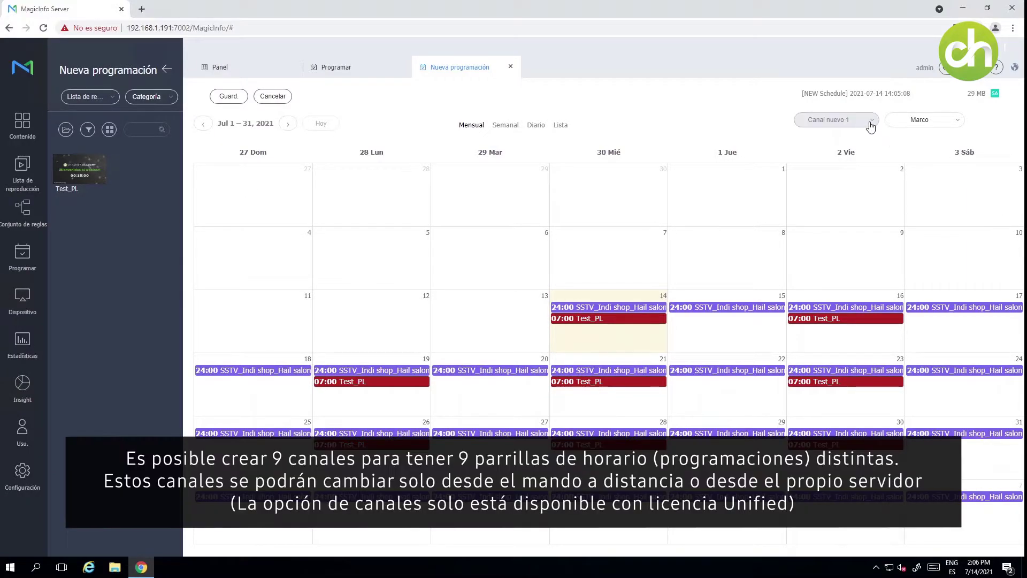
- Rename channel 1 as "Canal carteleria" in the channel editor
{"action": "left_click", "coordinate": [871, 125]}
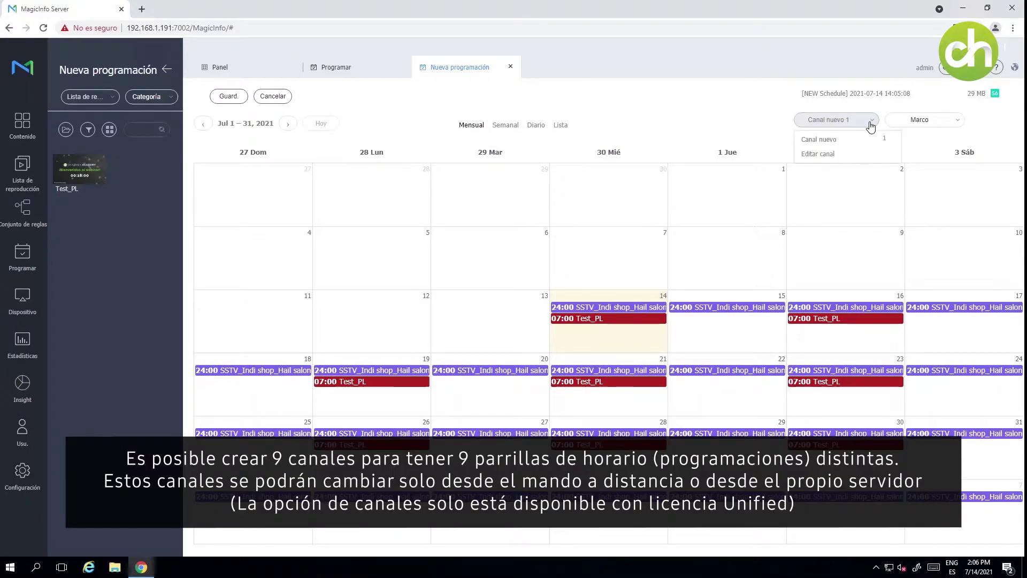
{"action": "left_click", "coordinate": [820, 153]}
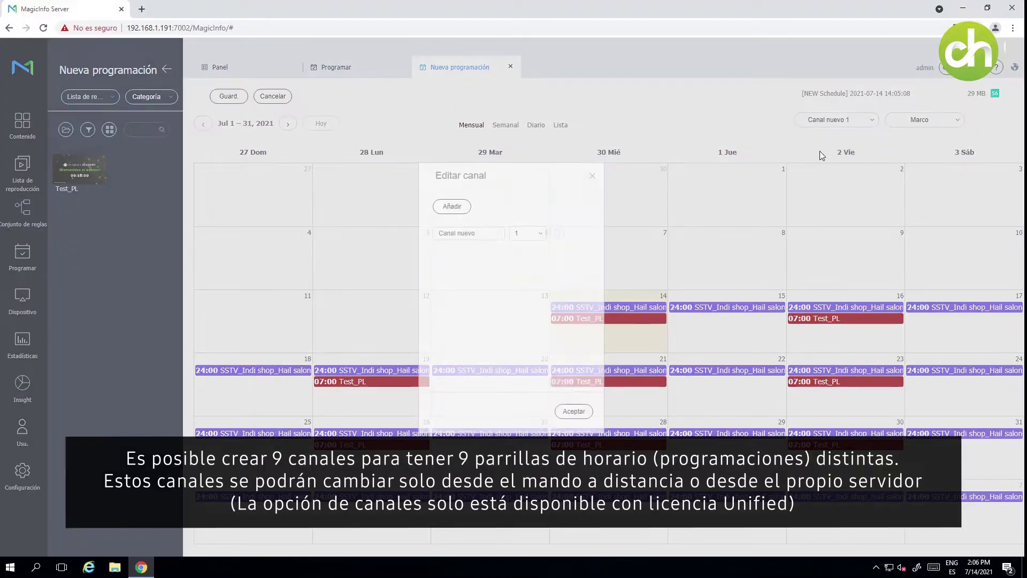
{"action": "double_click", "coordinate": [469, 235]}
{"action": "type", "text": "carteler"}
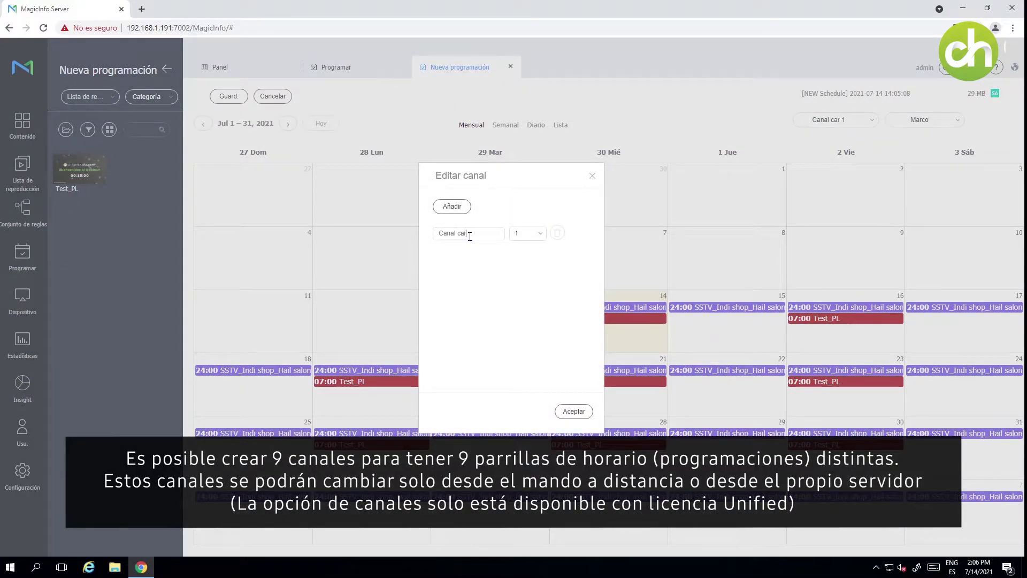
{"action": "type", "text": "ia"}
- Add a second channel named "Canal info planta" and accept the channel changes
{"action": "left_click", "coordinate": [461, 211]}
{"action": "double_click", "coordinate": [476, 252]}
{"action": "type", "text": "info planta"}
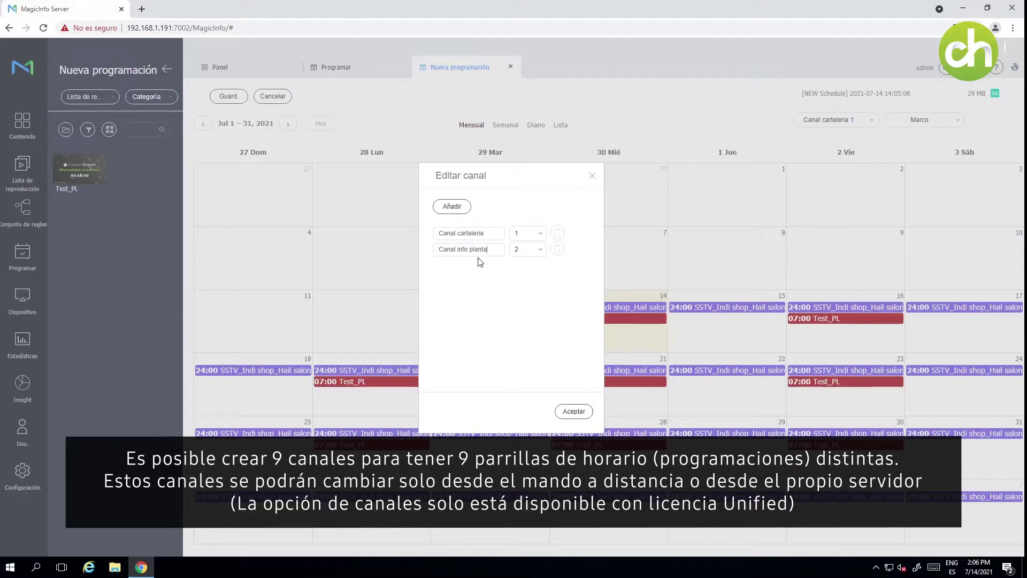
{"action": "left_click", "coordinate": [579, 411]}
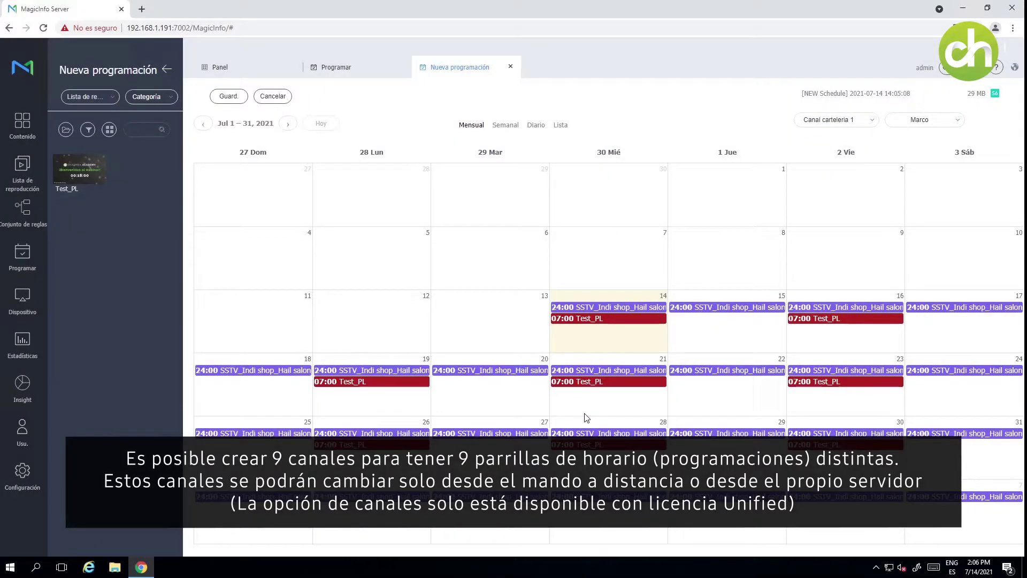
- Switch to Canal info planta and schedule the content "1. Cover_Retail-grocery-draft2" on Wednesday 14 from 07:30 to 11:29
{"action": "left_click", "coordinate": [867, 120]}
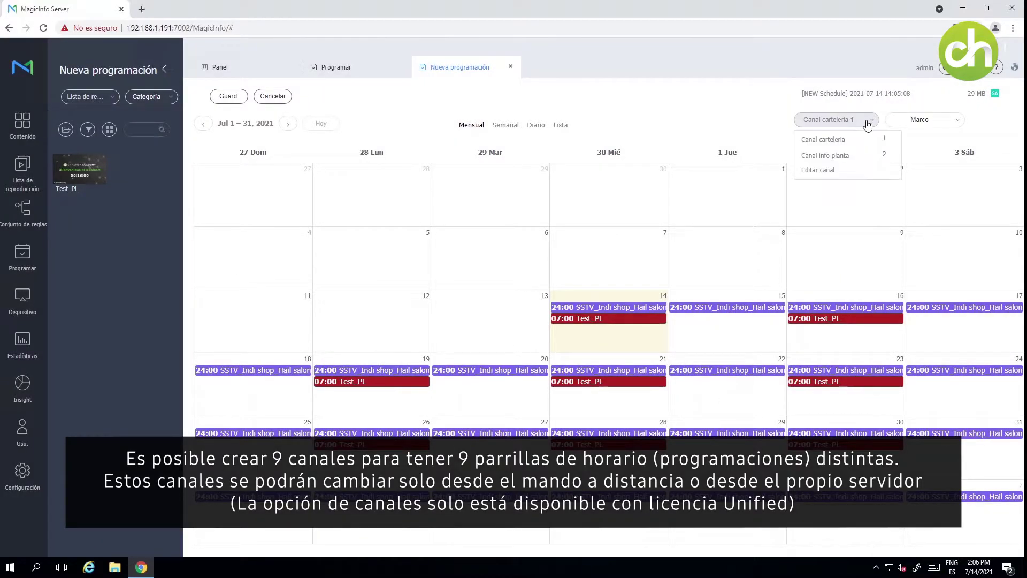
{"action": "left_click", "coordinate": [835, 156]}
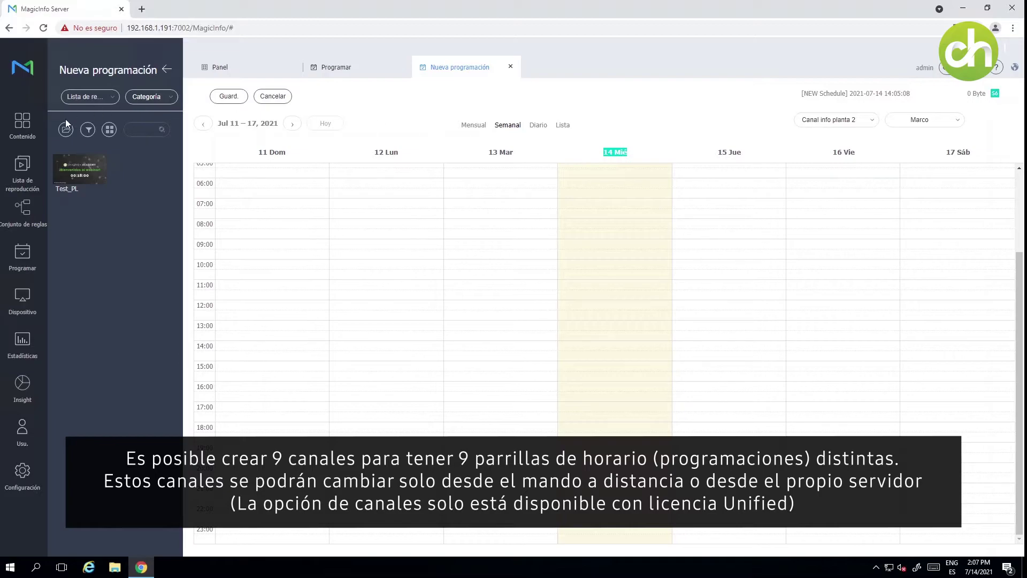
{"action": "left_click", "coordinate": [93, 105]}
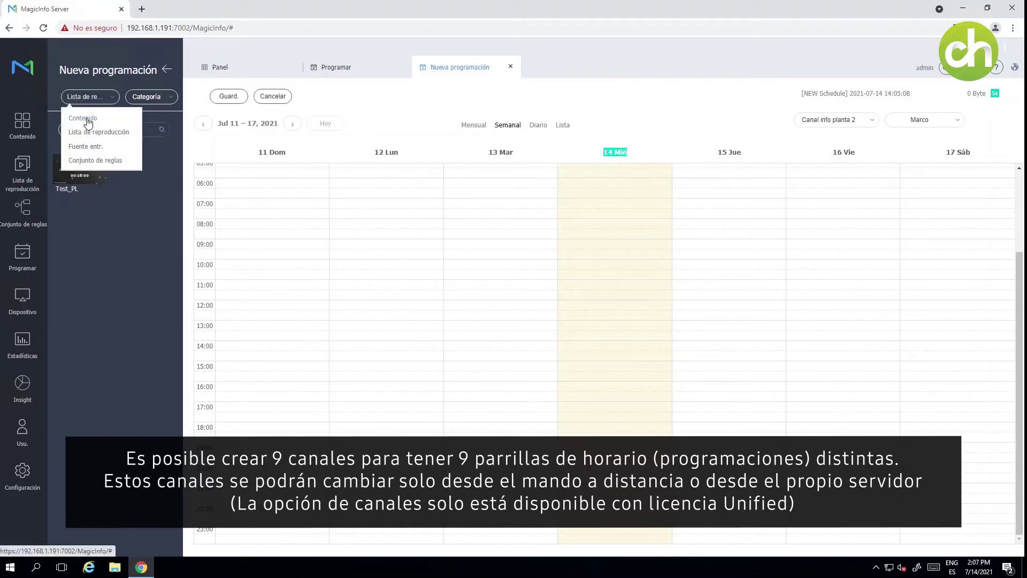
{"action": "left_click", "coordinate": [89, 120]}
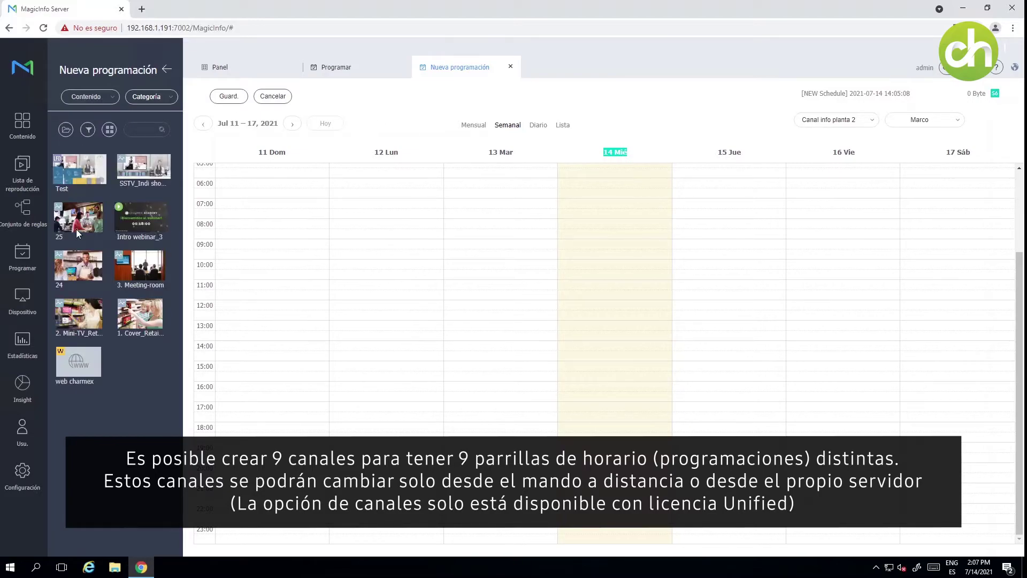
{"action": "left_click_drag", "start_coordinate": [149, 316], "coordinate": [600, 214]}
{"action": "left_click_drag", "start_coordinate": [603, 249], "coordinate": [602, 289]}
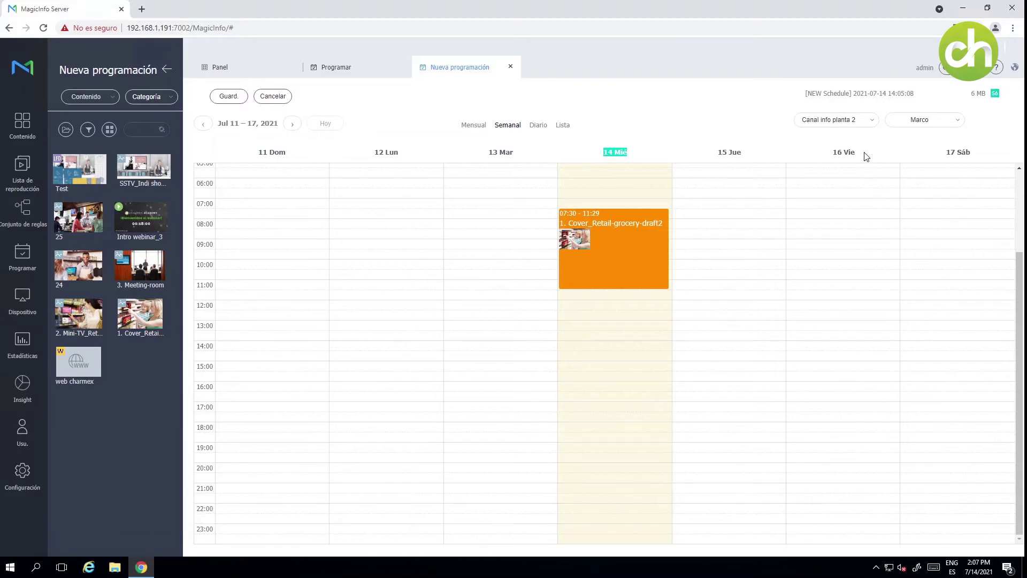
- Add a third channel named "Canal marcos" and accept the channel changes
{"action": "left_click", "coordinate": [866, 125]}
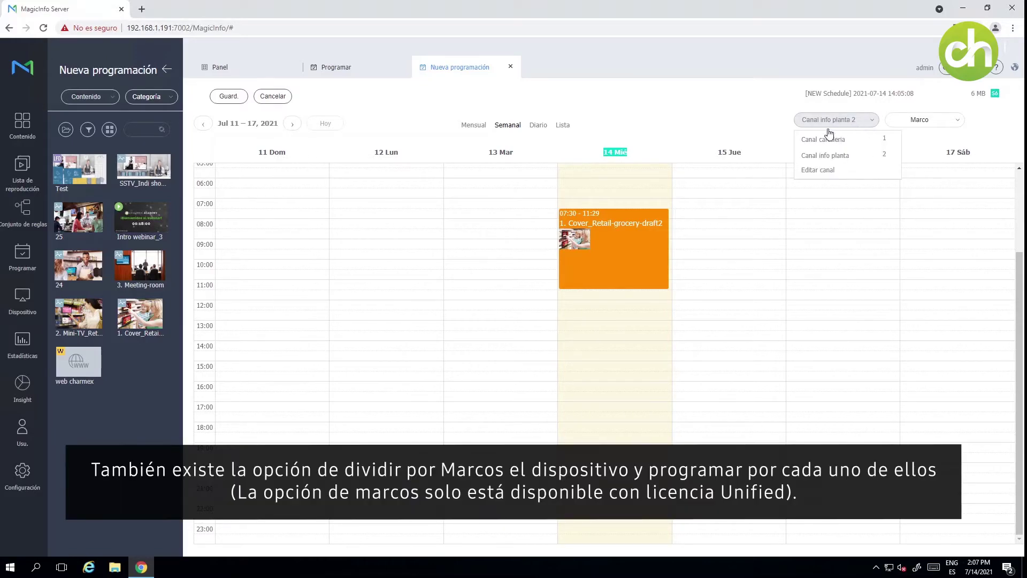
{"action": "left_click", "coordinate": [804, 167]}
{"action": "left_click", "coordinate": [469, 206]}
{"action": "double_click", "coordinate": [460, 266]}
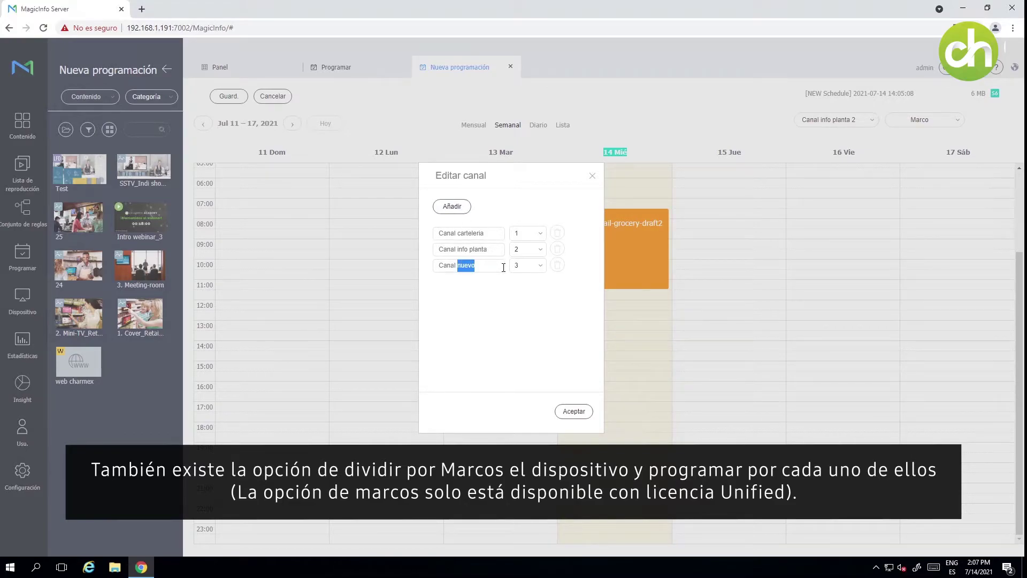
{"action": "type", "text": "marcos"}
{"action": "left_click", "coordinate": [575, 408]}
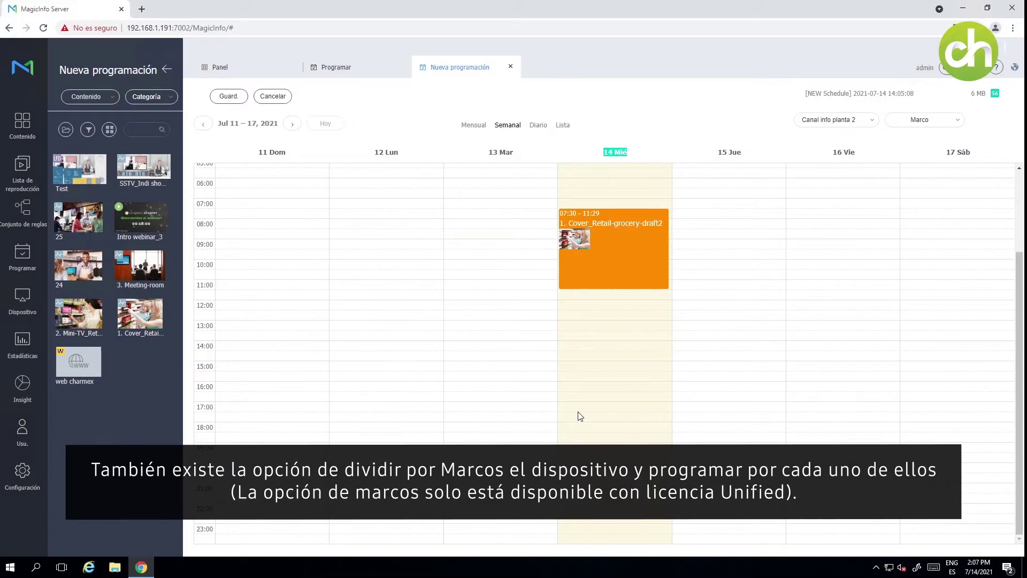
- Switch to Canal marcos and save a frame layout split into two side-by-side halves at 1920 x 1080 horizontal
{"action": "left_click", "coordinate": [862, 120]}
{"action": "left_click", "coordinate": [819, 172]}
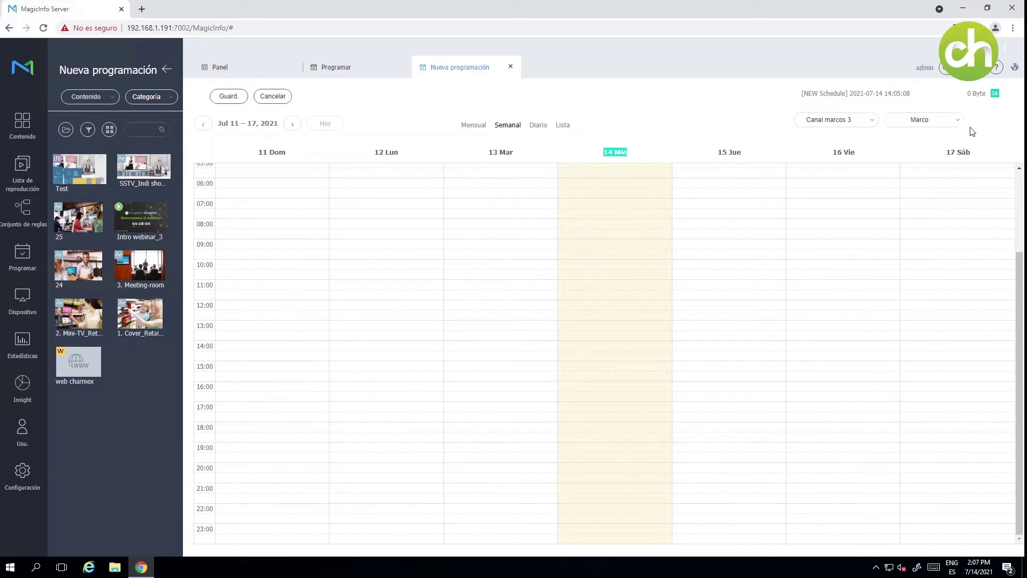
{"action": "left_click", "coordinate": [959, 123]}
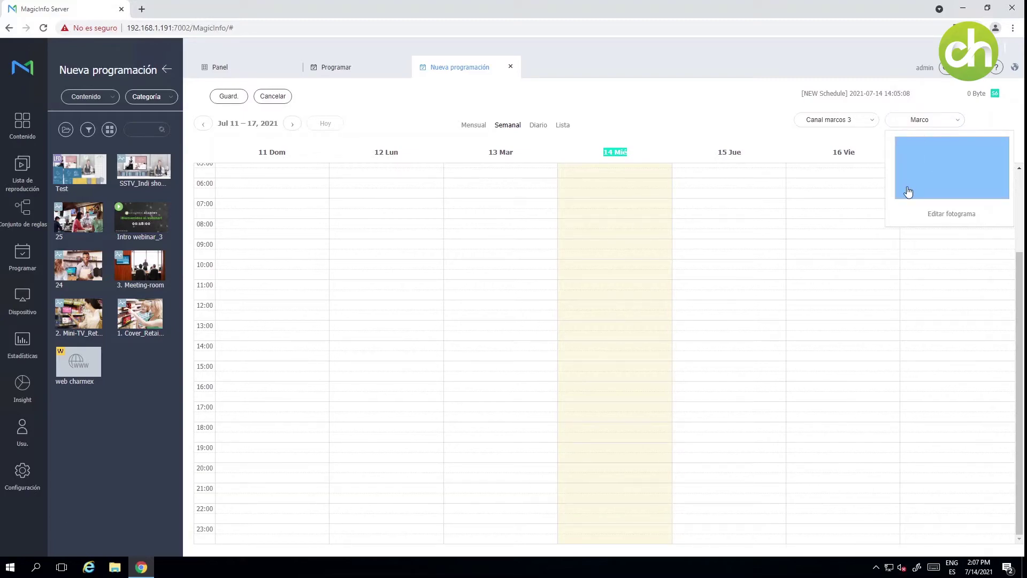
{"action": "left_click", "coordinate": [943, 214]}
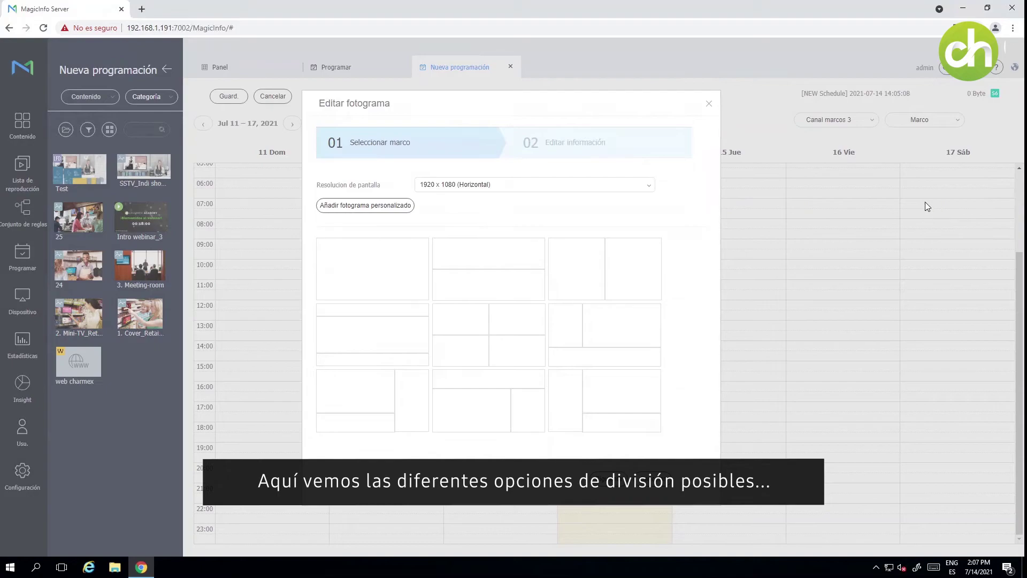
{"action": "left_click", "coordinate": [615, 276]}
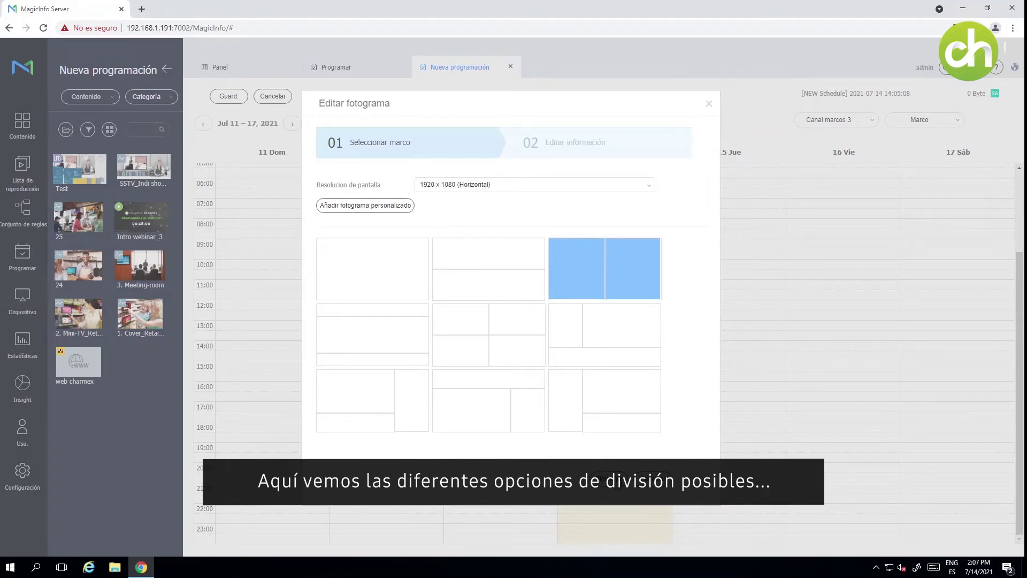
{"action": "left_click", "coordinate": [604, 484]}
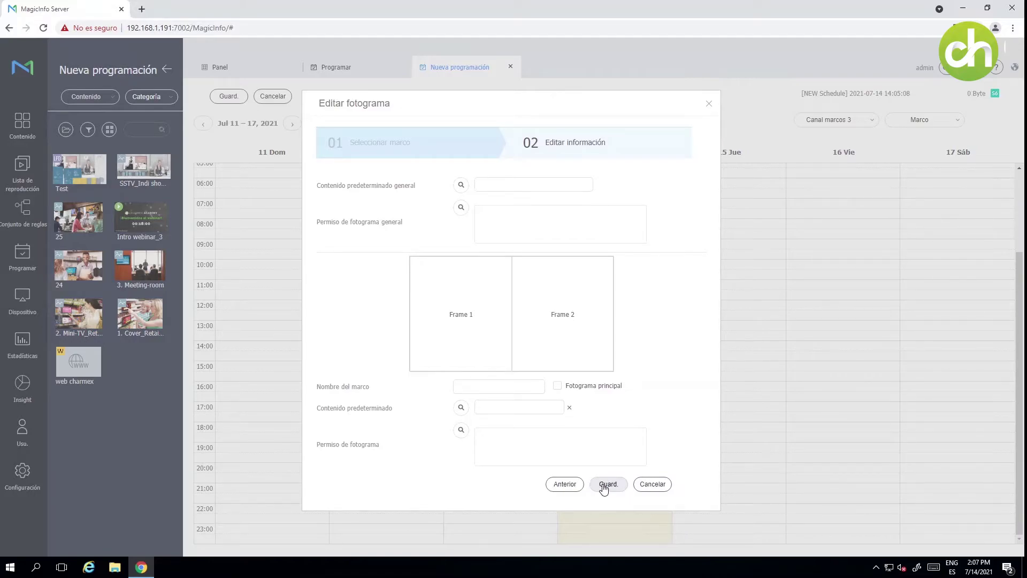
{"action": "left_click", "coordinate": [605, 486]}
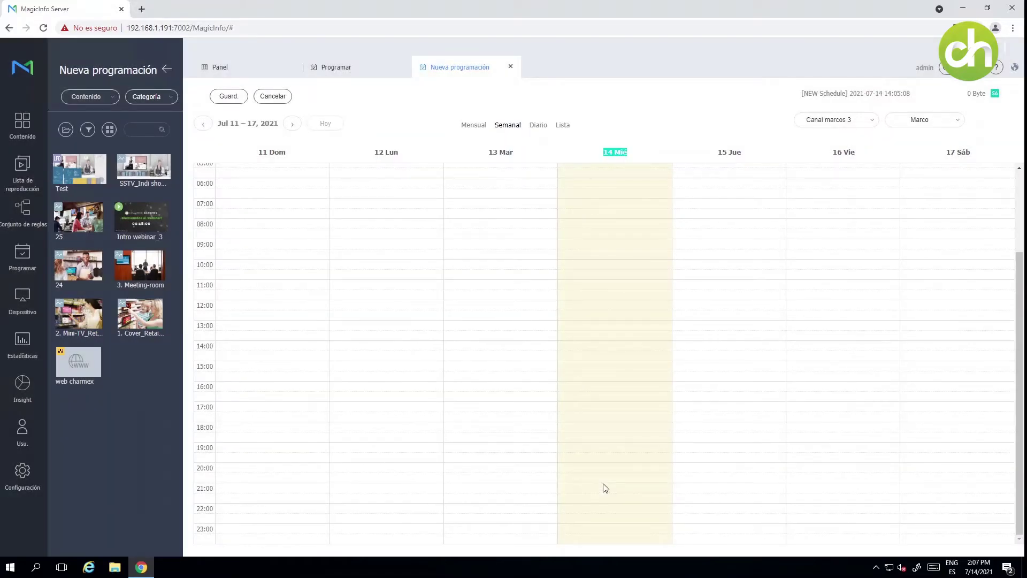
- Schedule SSTV_Indi shop_Hail salon.jpg in the left frame, repeating daily from 2021-07-14 with no expiry and 24-hour playback
{"action": "left_click", "coordinate": [935, 120]}
{"action": "left_click", "coordinate": [929, 185]}
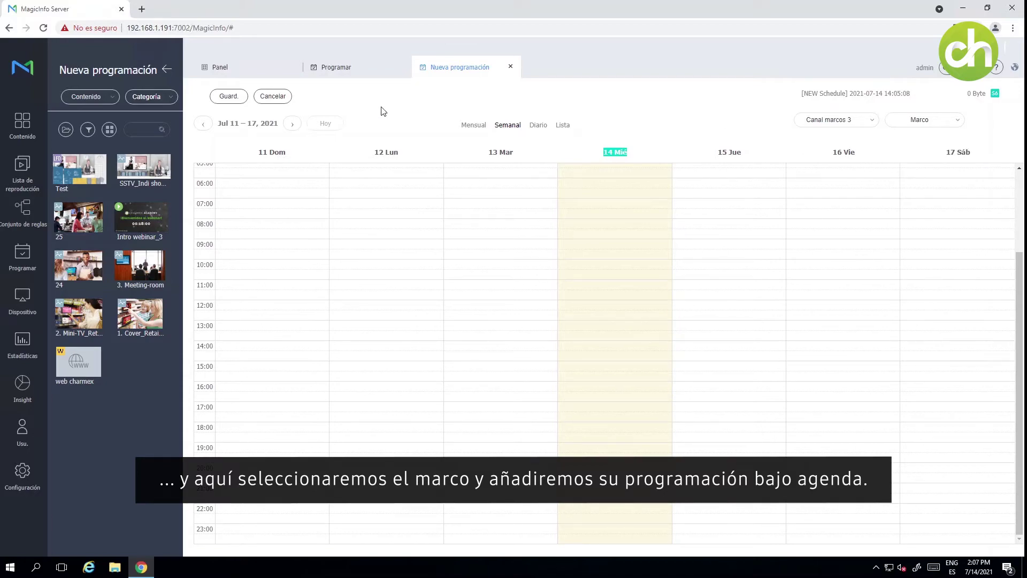
{"action": "left_click_drag", "start_coordinate": [317, 212], "coordinate": [603, 213]}
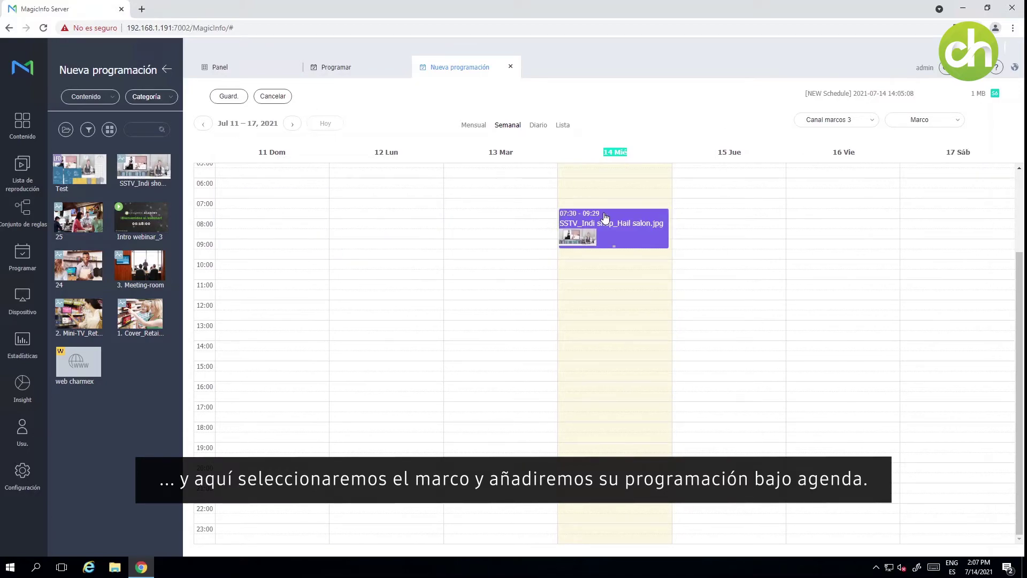
{"action": "left_click", "coordinate": [605, 220]}
{"action": "left_click", "coordinate": [601, 298]}
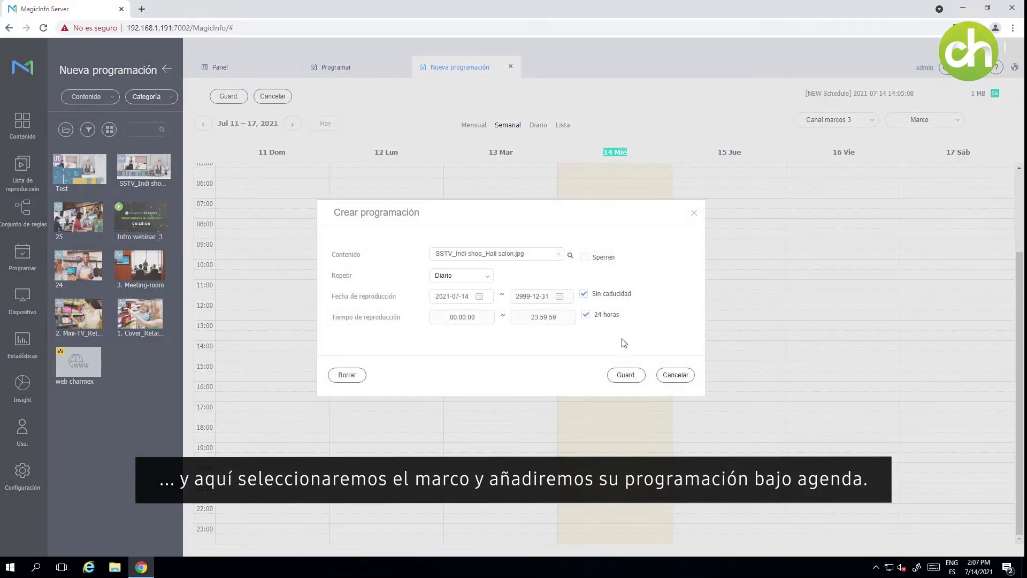
{"action": "left_click", "coordinate": [627, 374]}
- Schedule "3. Meeting-room" in the right frame, repeating daily from 2021-07-14 with no expiry and 24-hour playback
{"action": "left_click", "coordinate": [914, 121]}
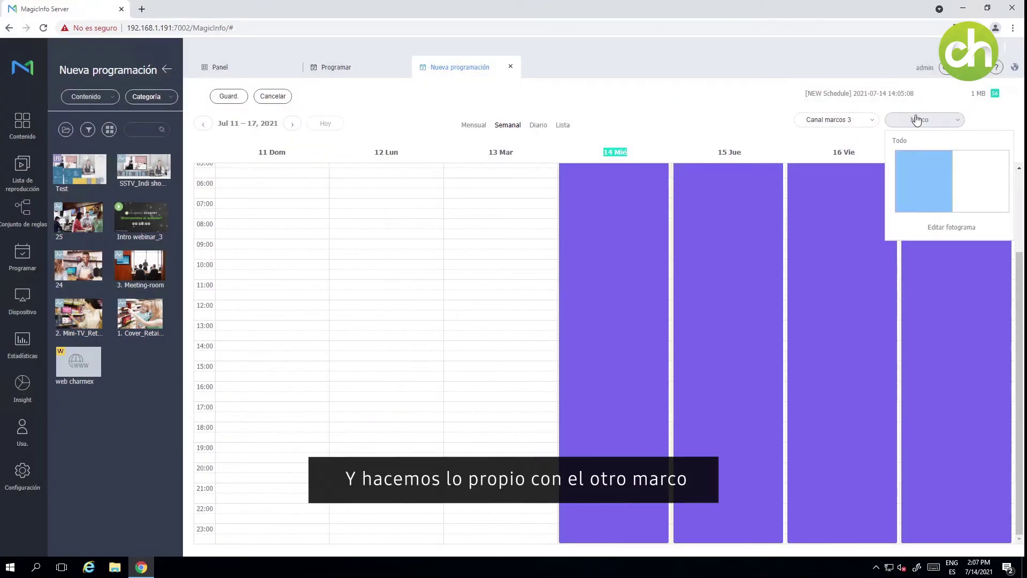
{"action": "left_click", "coordinate": [989, 183]}
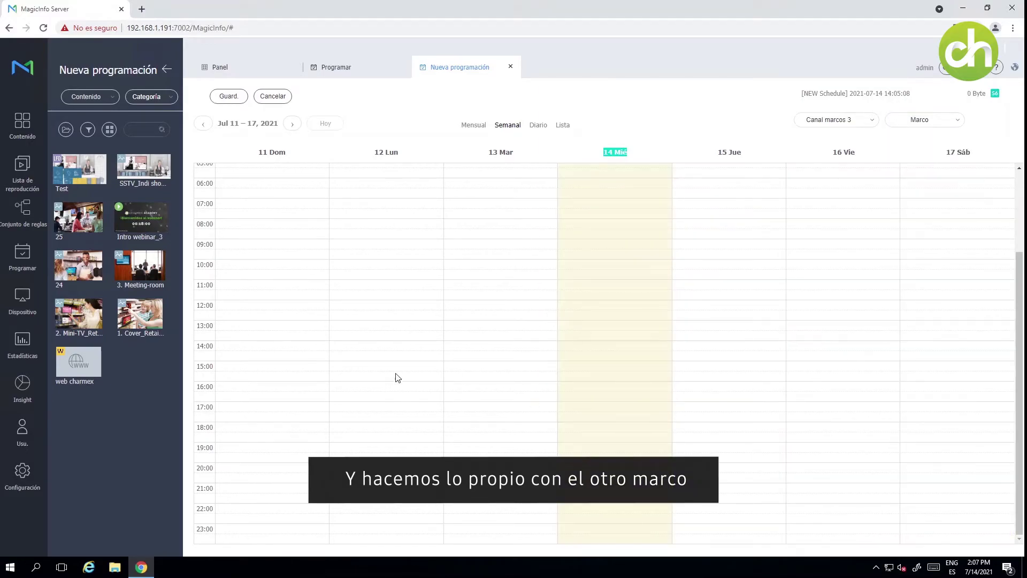
{"action": "left_click_drag", "start_coordinate": [148, 274], "coordinate": [622, 276]}
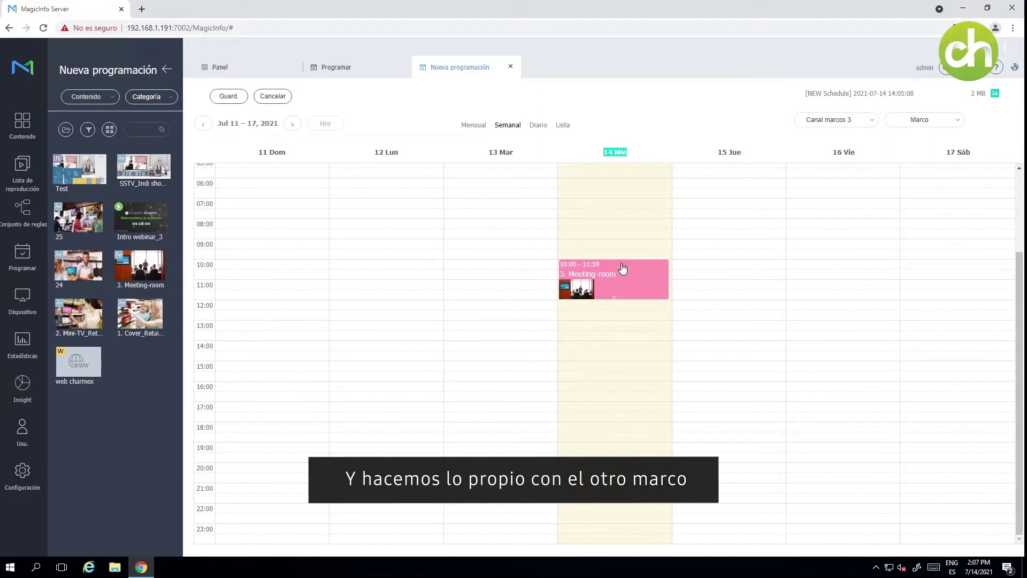
{"action": "left_click", "coordinate": [622, 277]}
{"action": "left_click", "coordinate": [612, 293]}
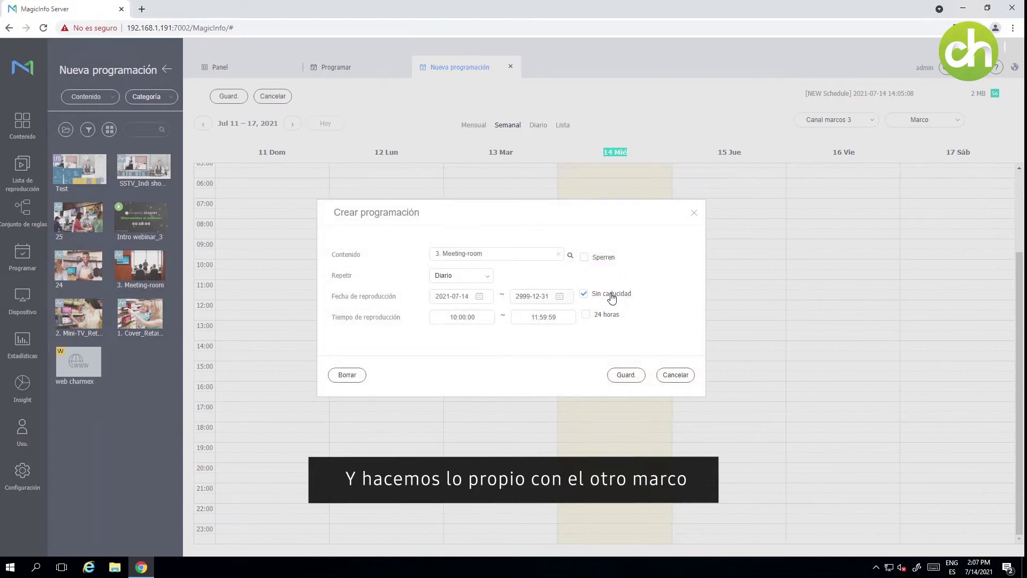
{"action": "left_click", "coordinate": [608, 317]}
{"action": "left_click", "coordinate": [619, 377]}
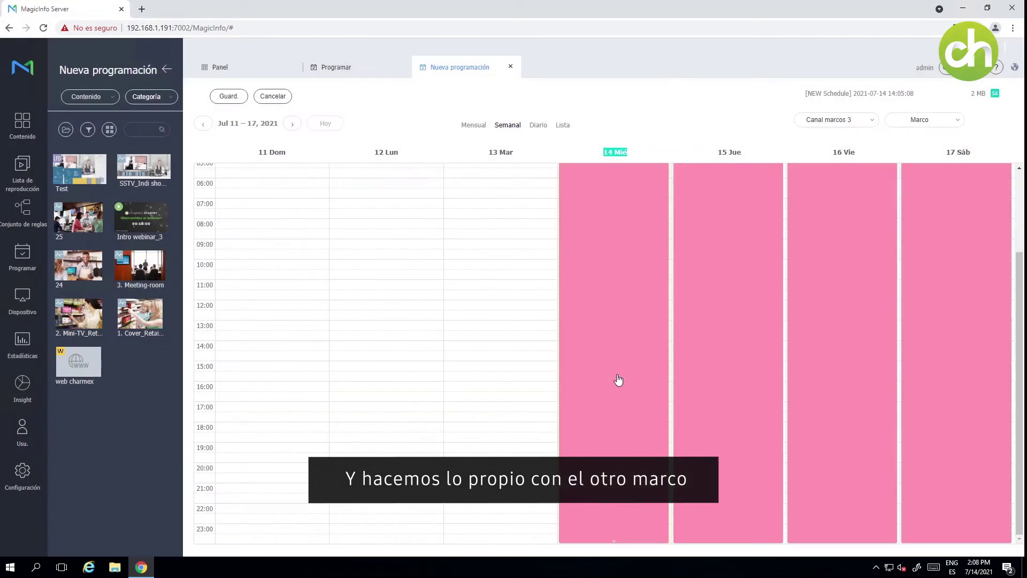
- Save the schedule as "Test_Pr" and publish it to the device group Test 1
{"action": "left_click", "coordinate": [230, 98]}
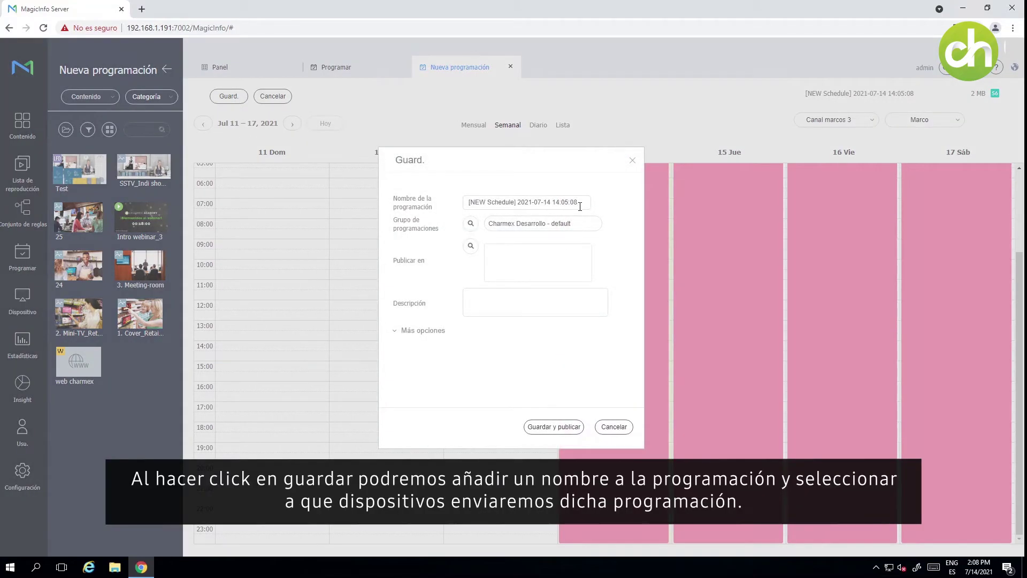
{"action": "left_click_drag", "start_coordinate": [580, 203], "coordinate": [465, 199]}
{"action": "type", "text": "T"}
{"action": "left_click", "coordinate": [471, 247]}
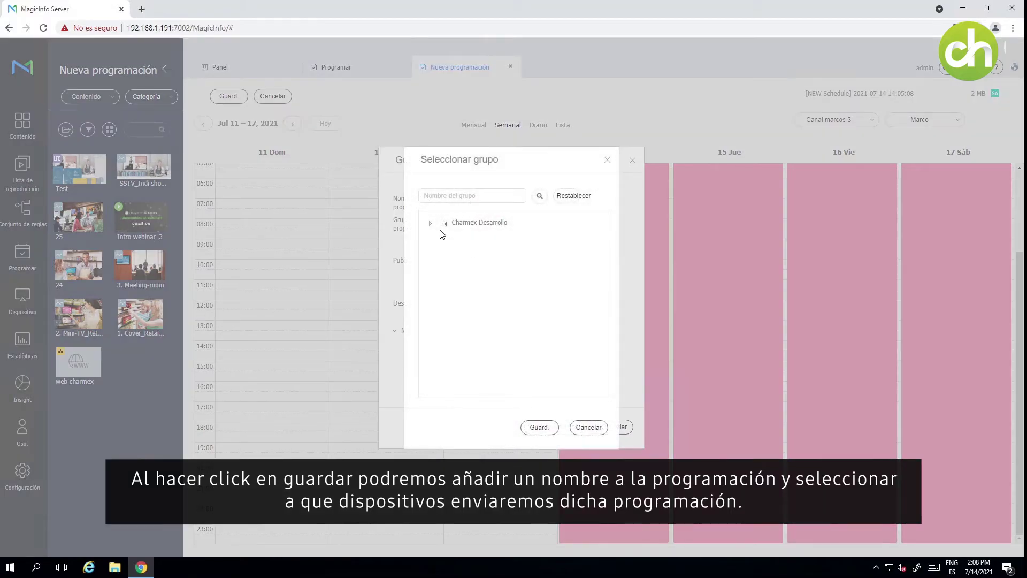
{"action": "left_click", "coordinate": [429, 225]}
{"action": "left_click", "coordinate": [456, 236]}
{"action": "left_click", "coordinate": [539, 426]}
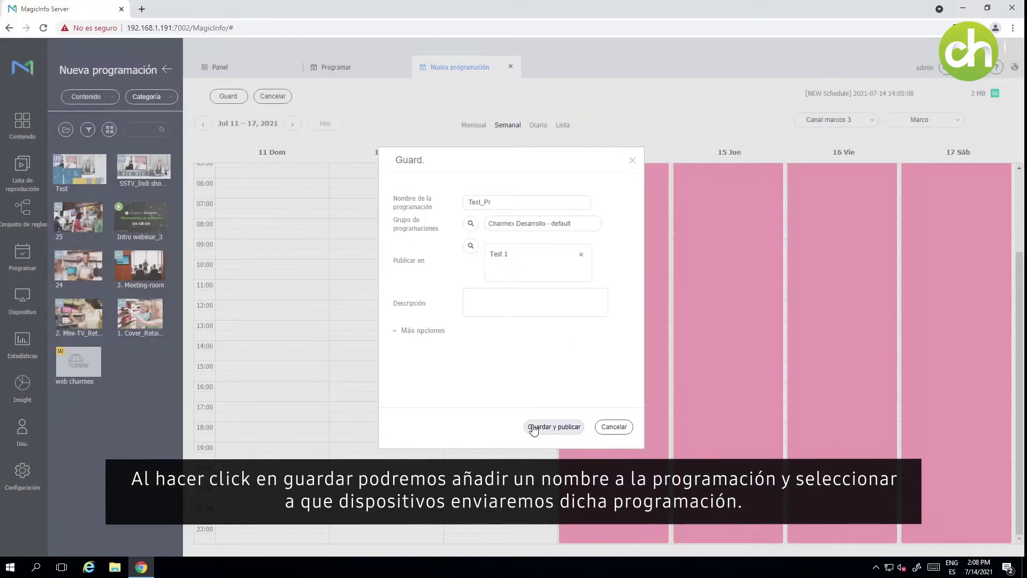
{"action": "left_click", "coordinate": [534, 428]}
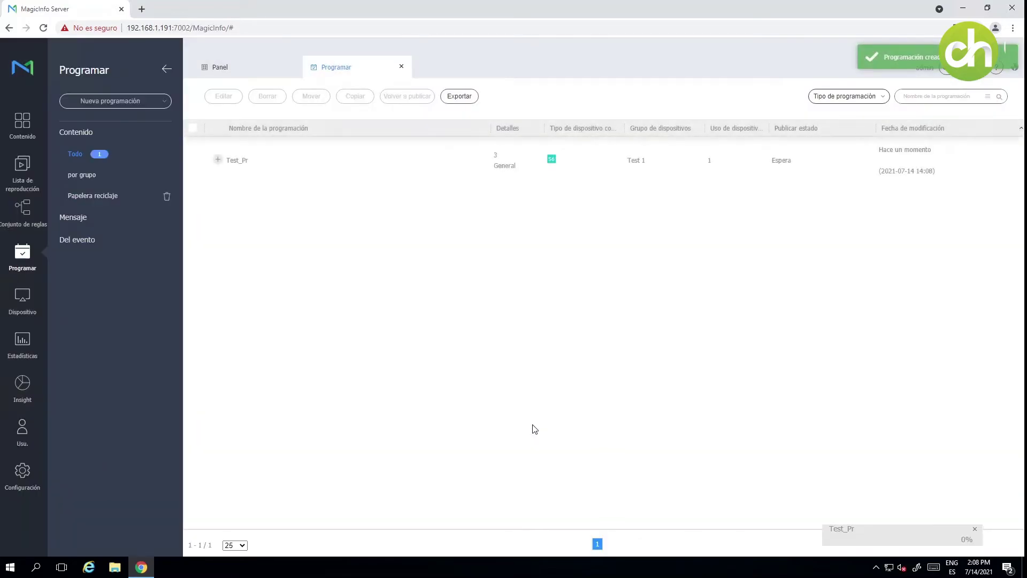
- Check the publication progress of Test_Pr on its device and dismiss the progress notice
{"action": "left_click", "coordinate": [861, 536]}
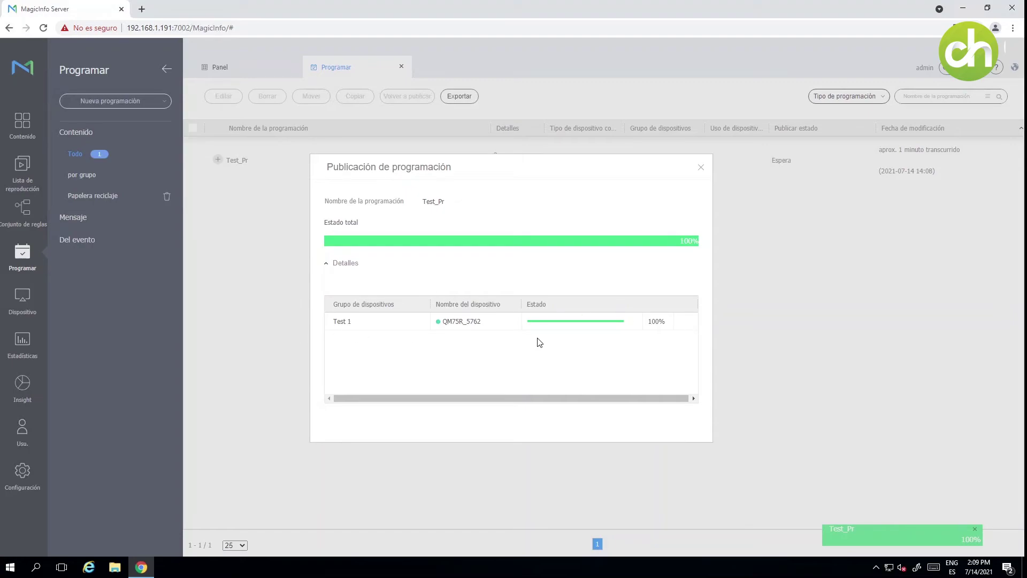
{"action": "left_click", "coordinate": [700, 168]}
{"action": "left_click", "coordinate": [974, 529]}
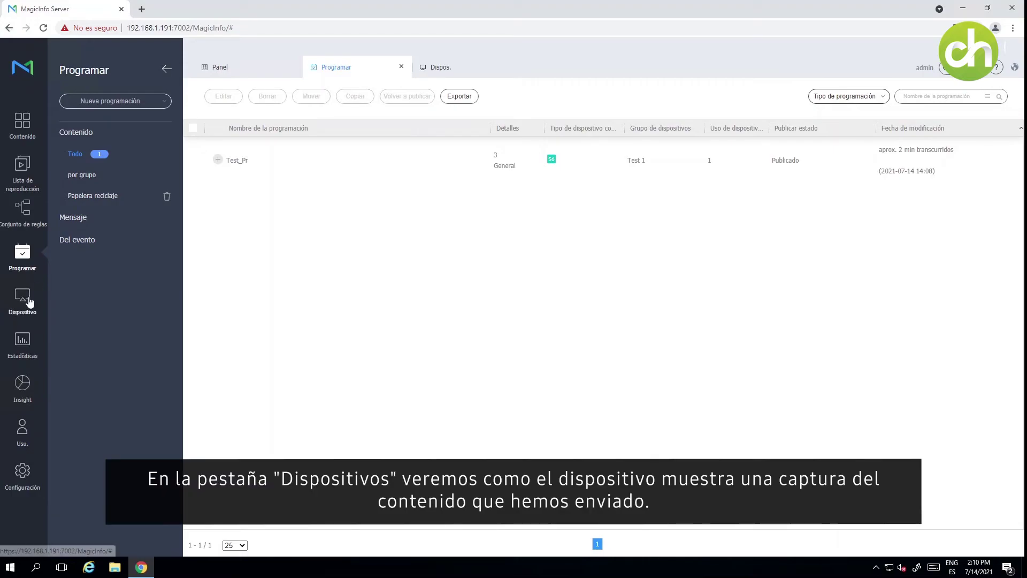
- Open a remote control session for the device QM75R_5762, continuing past the insecure form warning and closing the translation prompt
{"action": "left_click", "coordinate": [23, 297]}
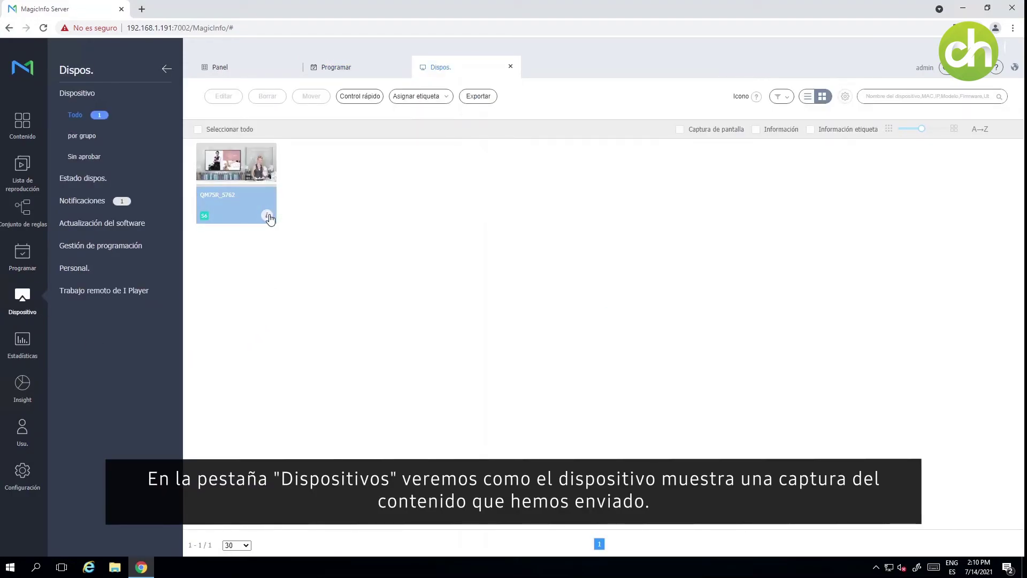
{"action": "left_click", "coordinate": [256, 168]}
{"action": "left_click", "coordinate": [353, 101]}
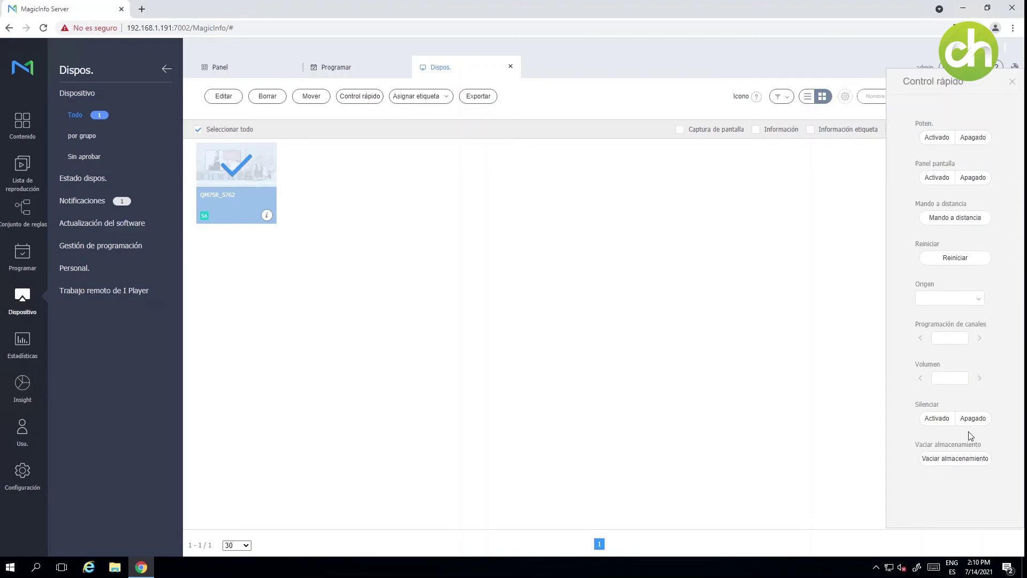
{"action": "left_click", "coordinate": [957, 219]}
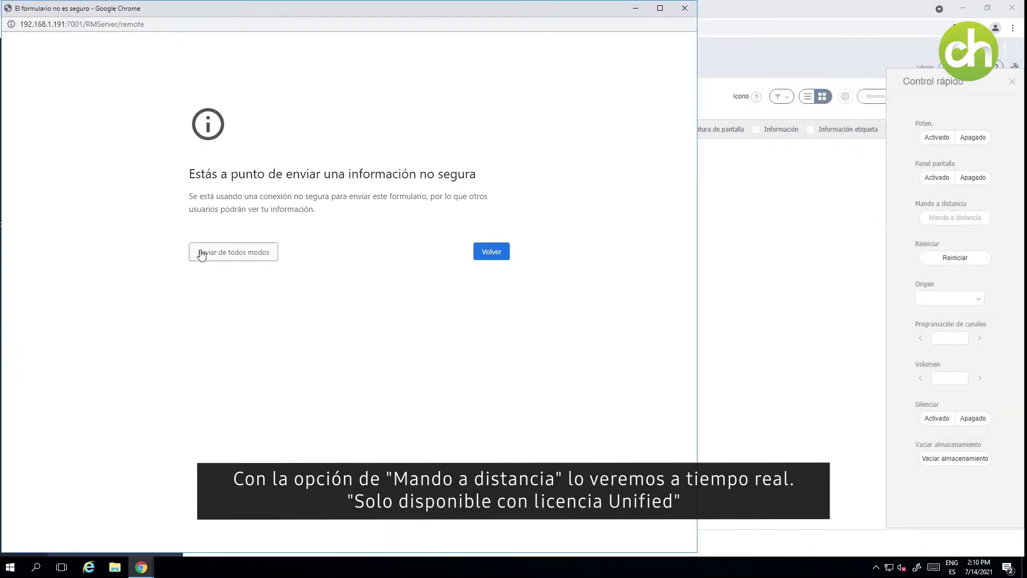
{"action": "left_click", "coordinate": [201, 253]}
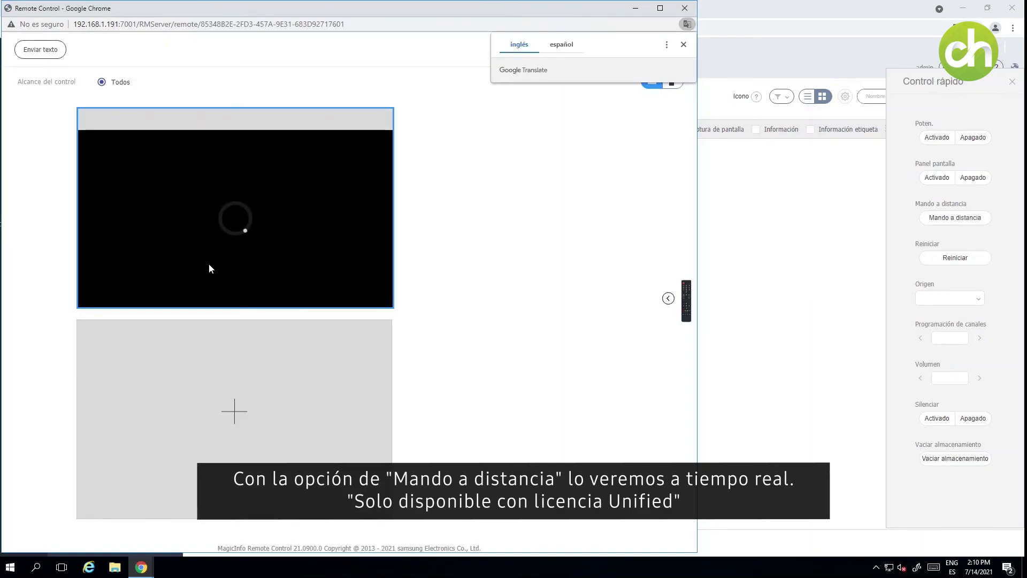
{"action": "left_click", "coordinate": [683, 45]}
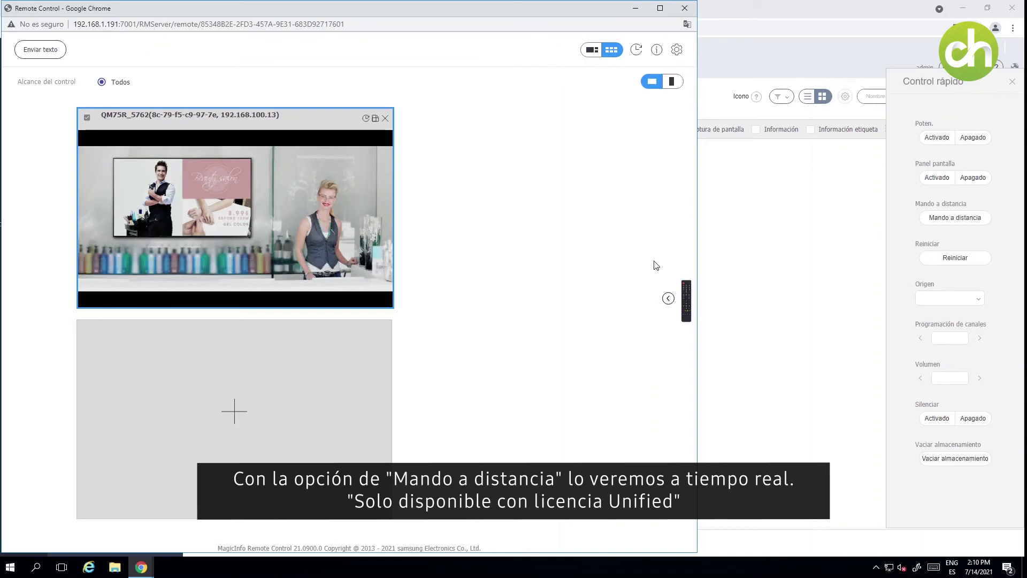
- Show the virtual remote control and send the up command twice to the device
{"action": "left_click", "coordinate": [668, 298]}
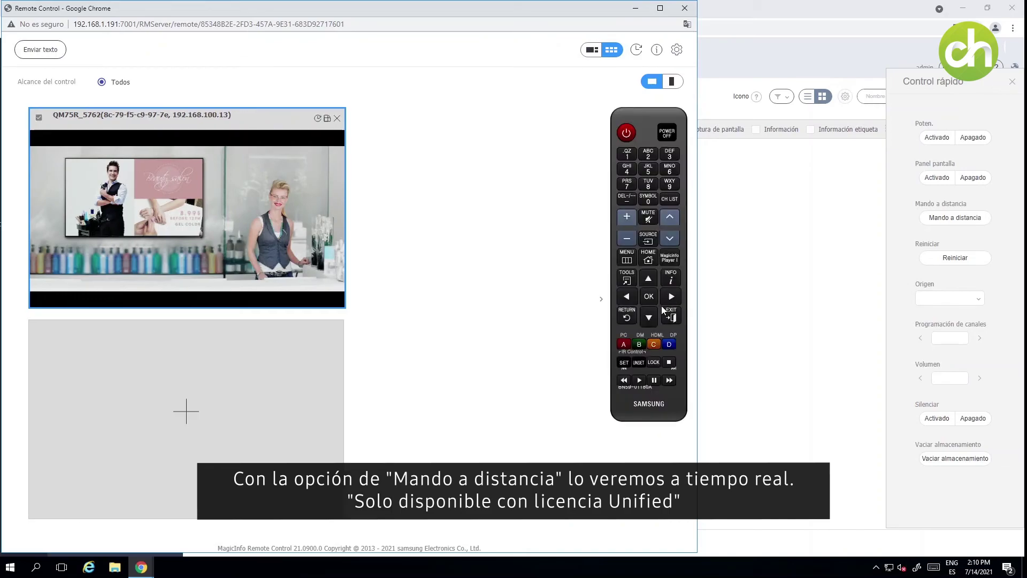
{"action": "left_click", "coordinate": [649, 279]}
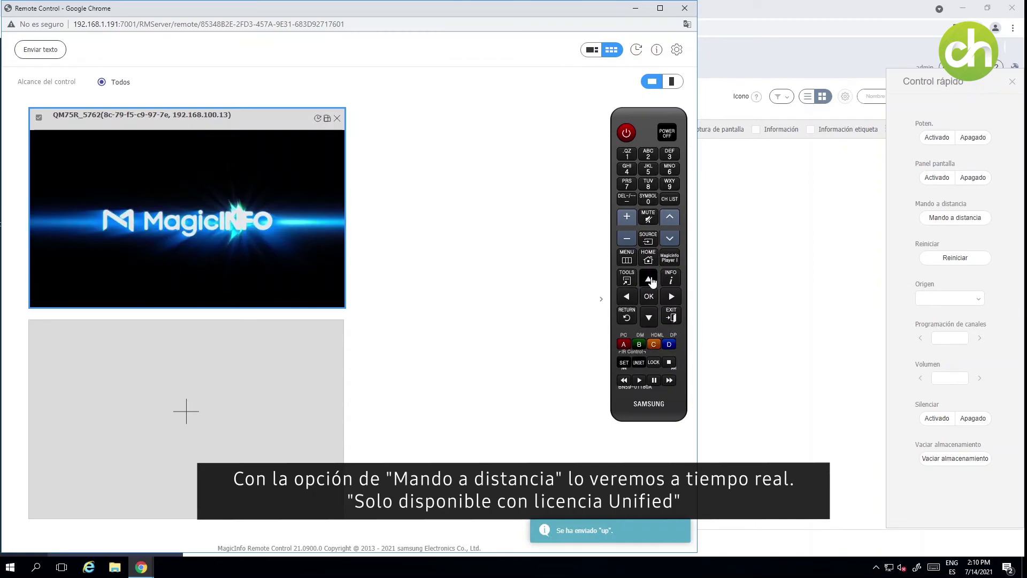
{"action": "left_click", "coordinate": [649, 280]}
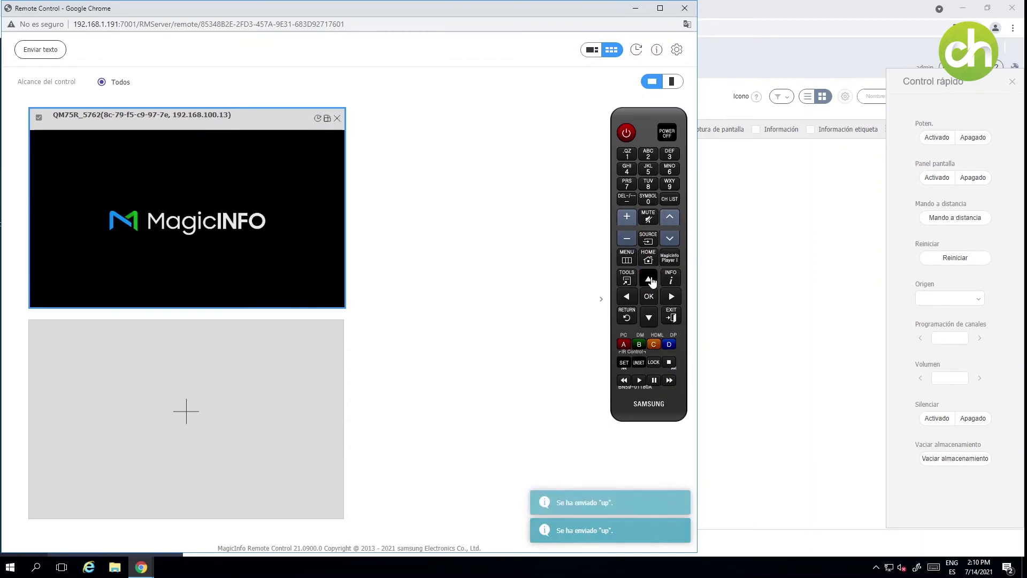